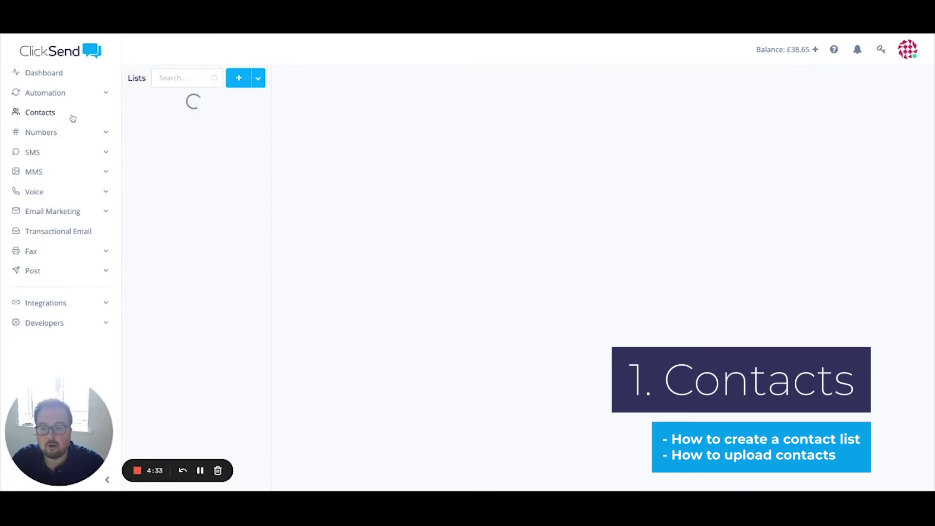
Step: Create a contact list named 'Test', open it, and bring up its Add Contact form
click(238, 78)
text(Test)
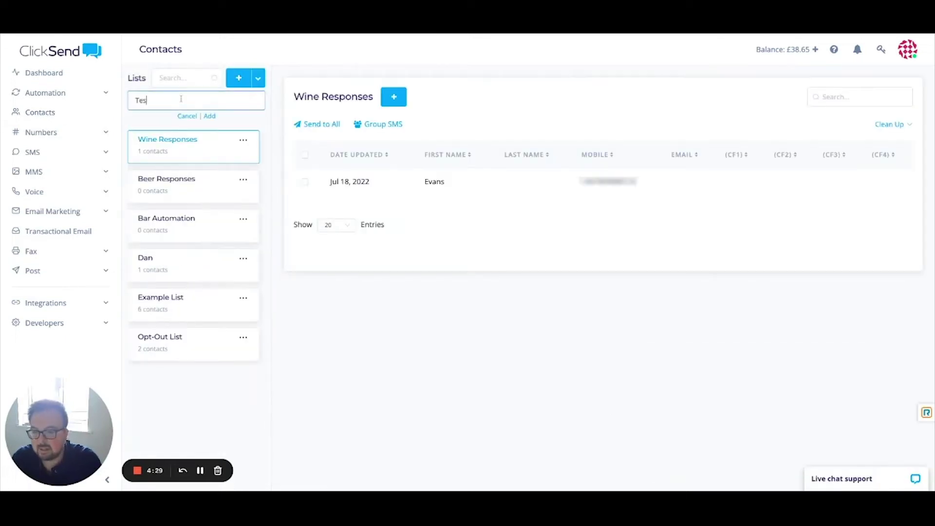
click(210, 116)
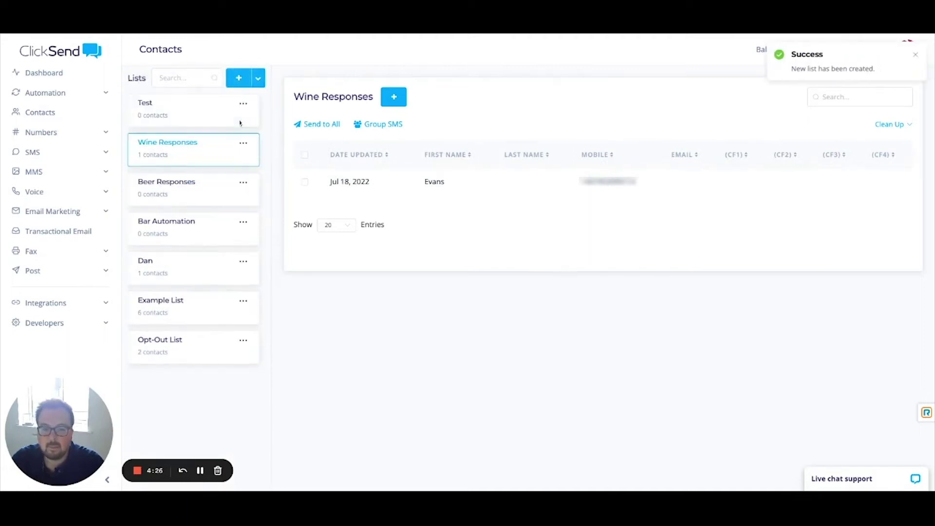
click(209, 117)
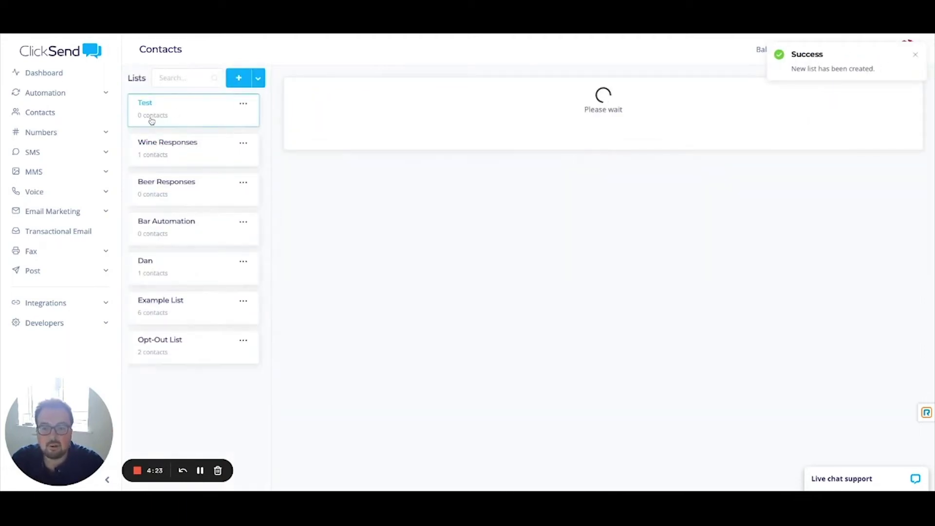
click(598, 157)
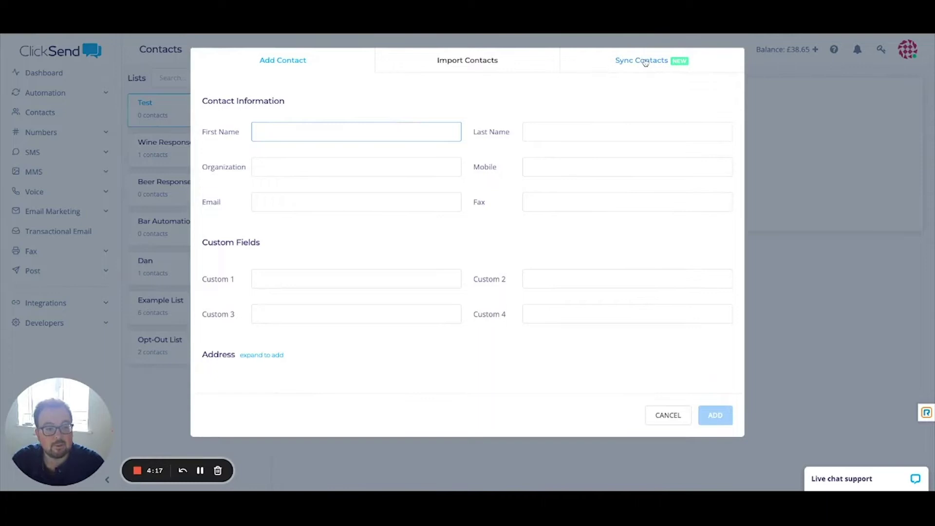
Step: Upload Sample CSV.csv on the Import Contacts tab and start the import
click(492, 62)
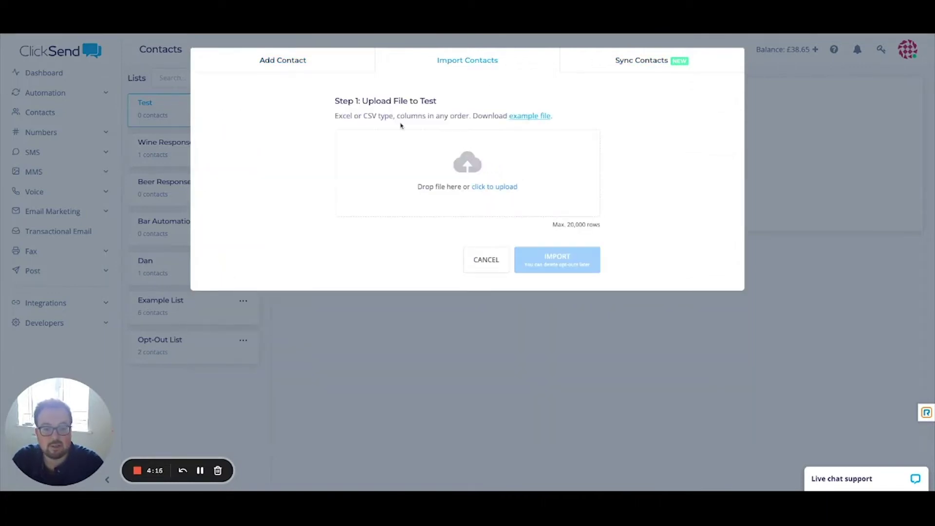
drag(336, 116, 393, 117)
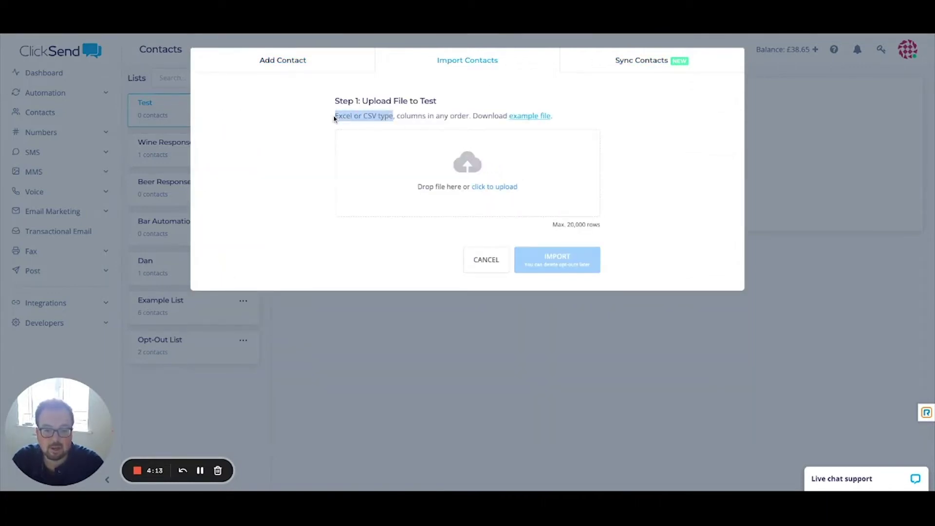
click(502, 191)
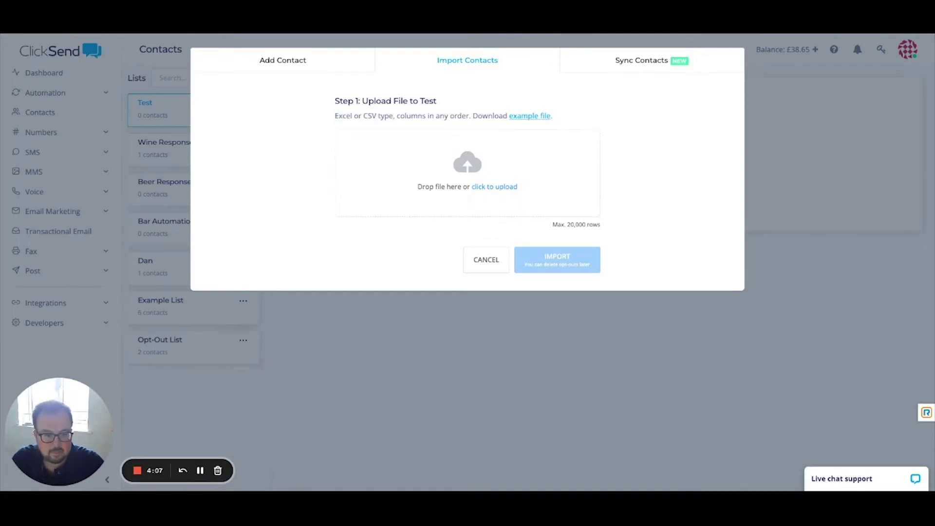
click(668, 340)
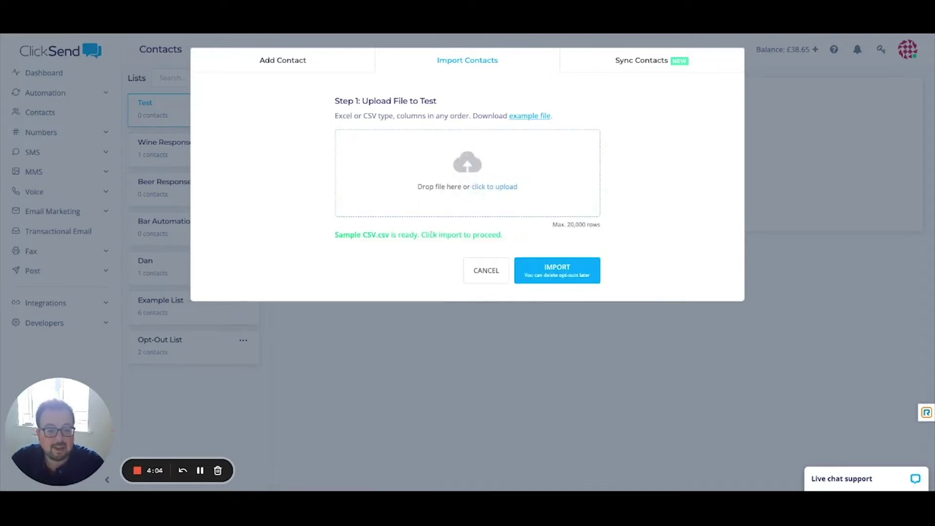
click(572, 276)
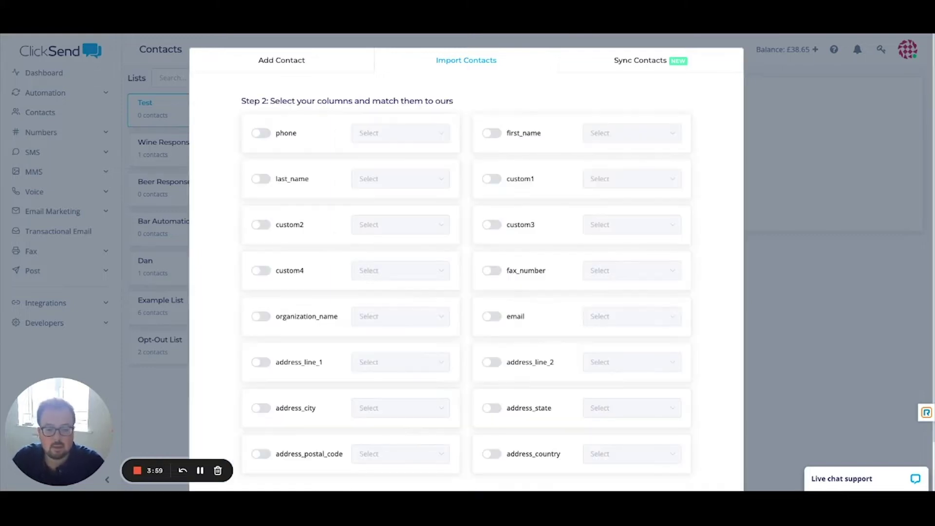
Step: Map the phone column to Phone and first_name to First Name, then confirm the import
click(263, 135)
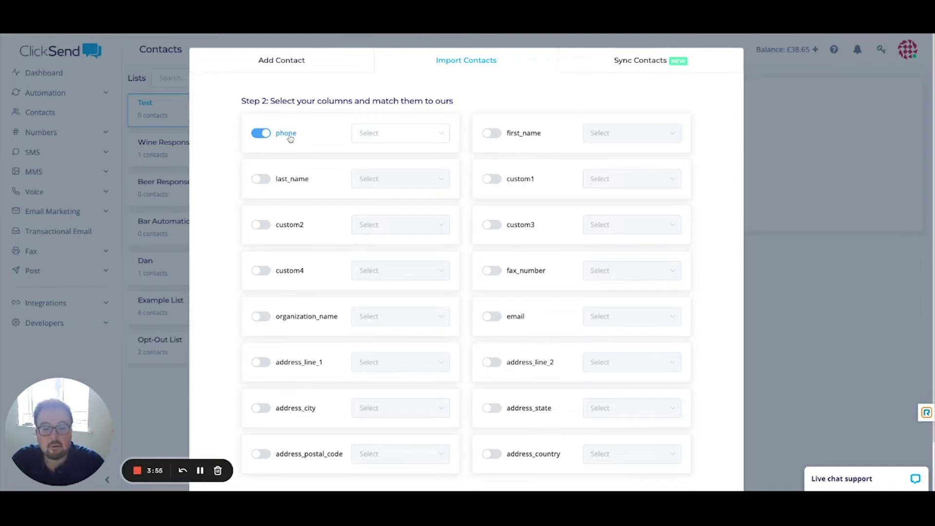
click(386, 133)
click(391, 160)
click(492, 136)
click(613, 142)
click(609, 174)
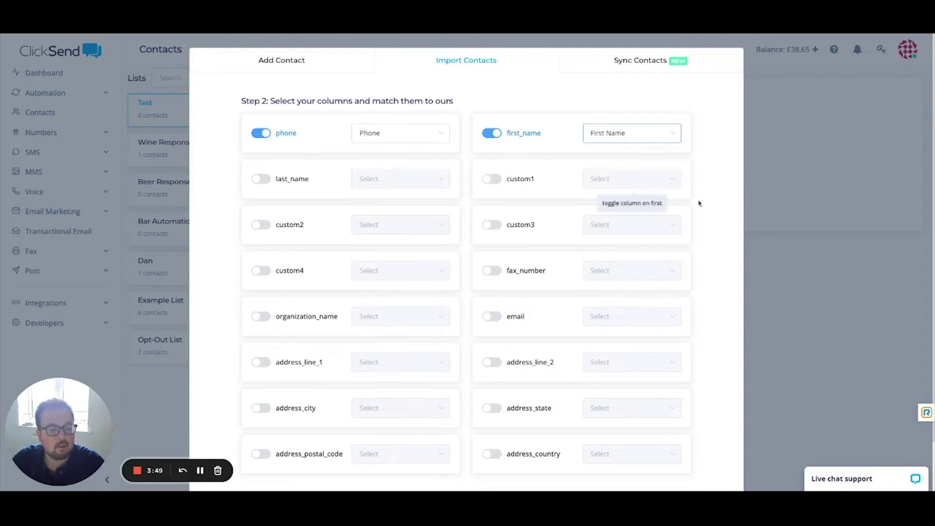
scroll(696, 259, down, 2)
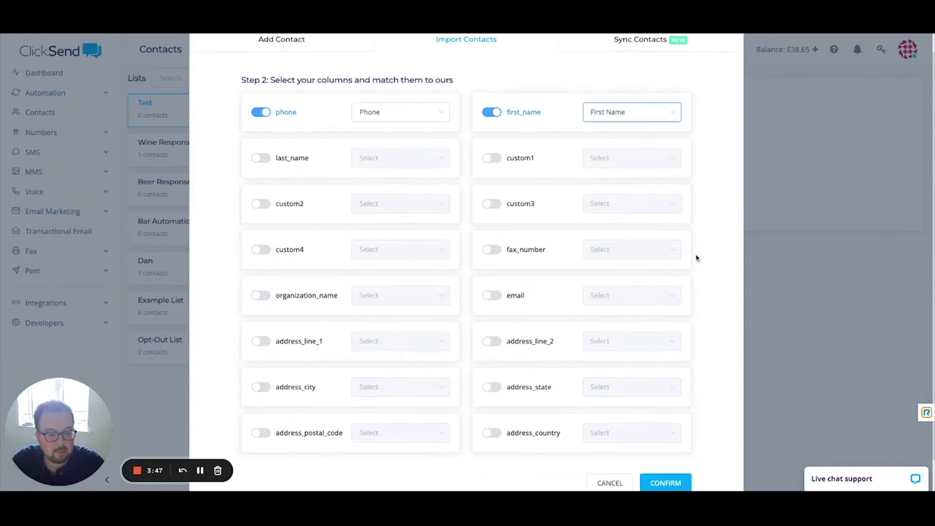
click(674, 448)
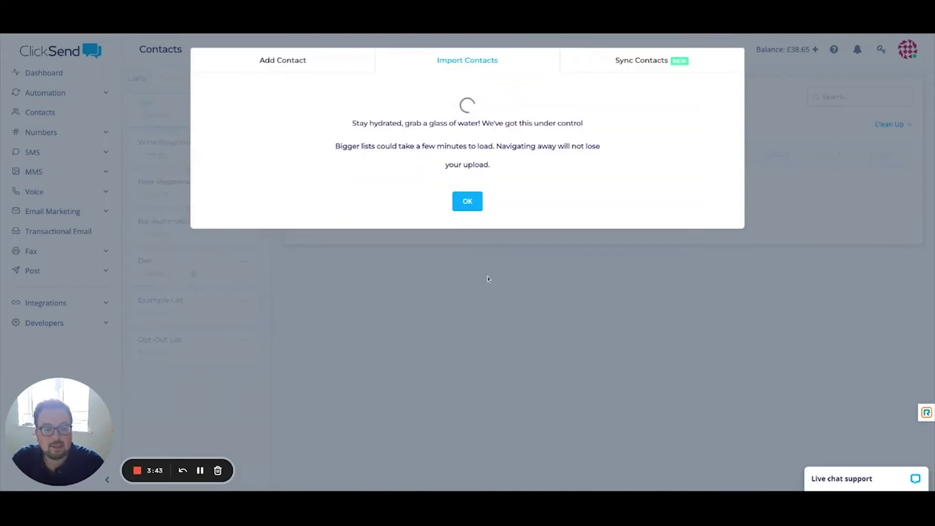
click(480, 206)
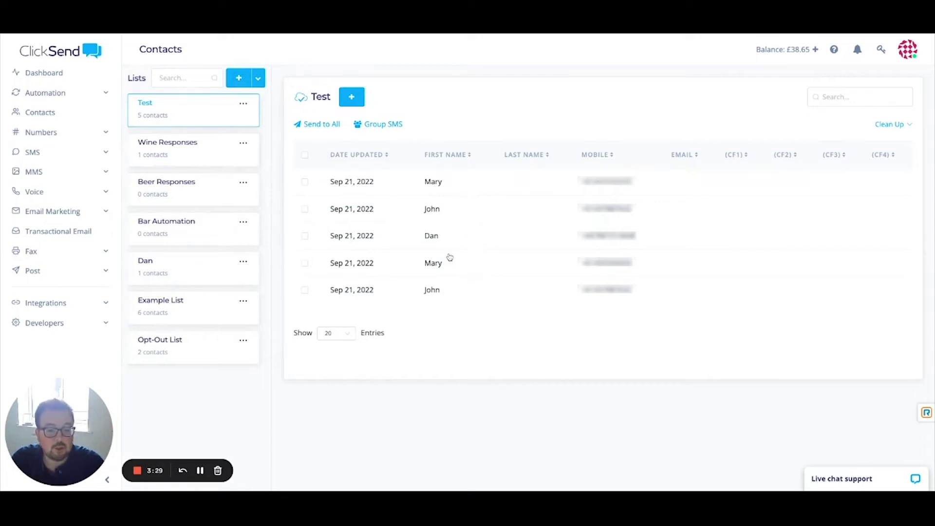
Step: Remove duplicate contacts by Phone from the Test list, leaving Dan, Mary and John
click(895, 126)
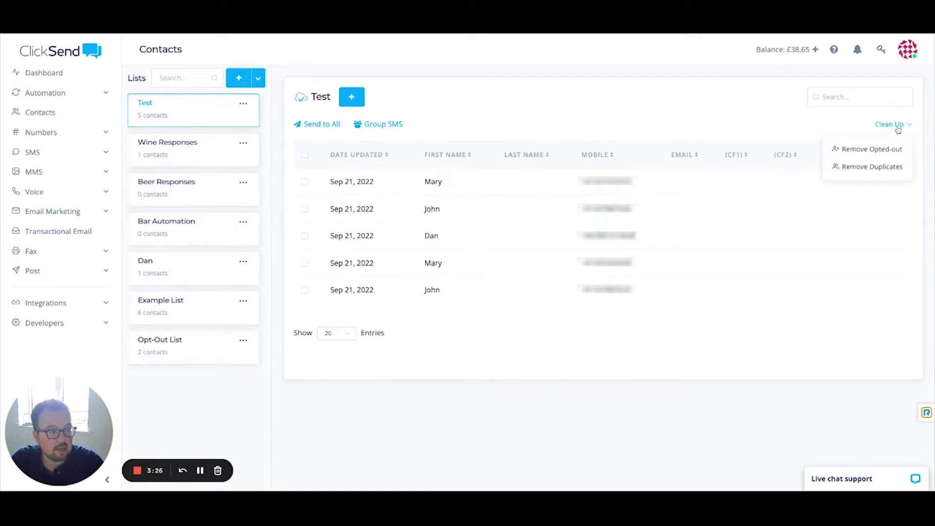
click(885, 168)
click(412, 120)
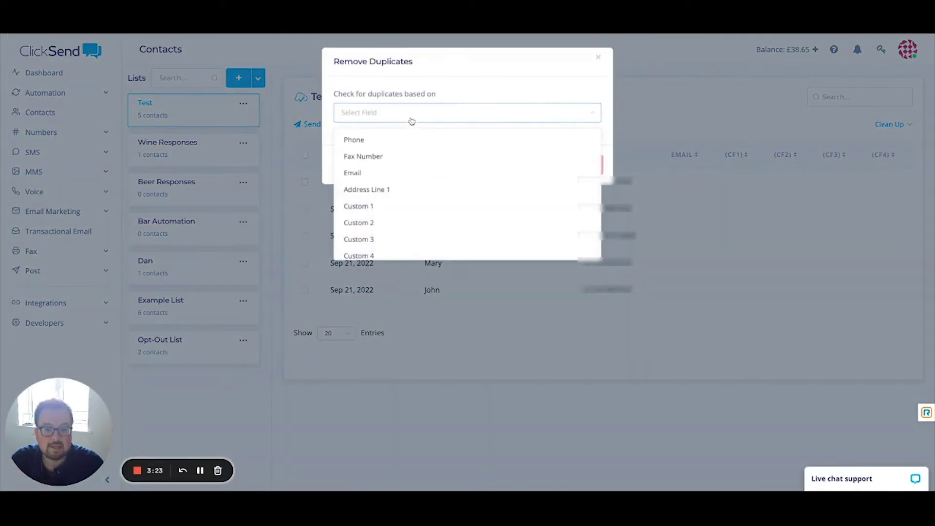
click(385, 145)
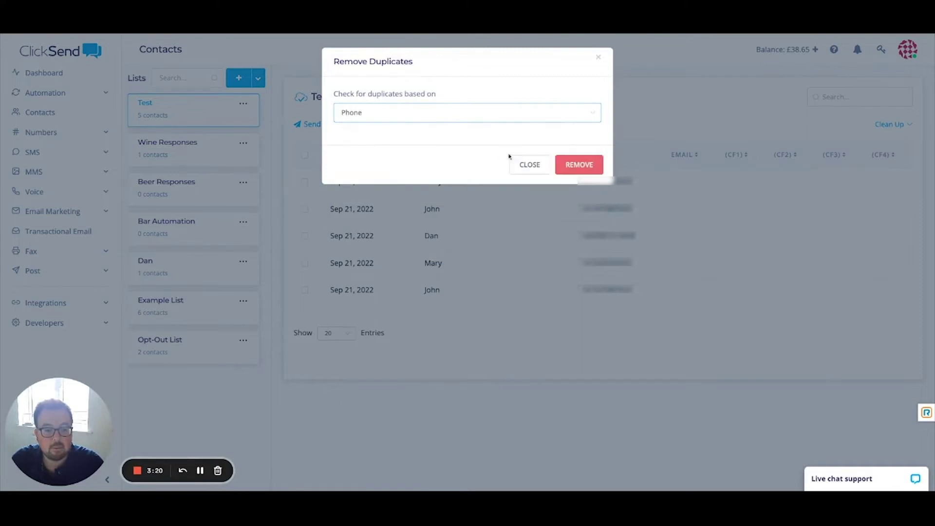
click(580, 165)
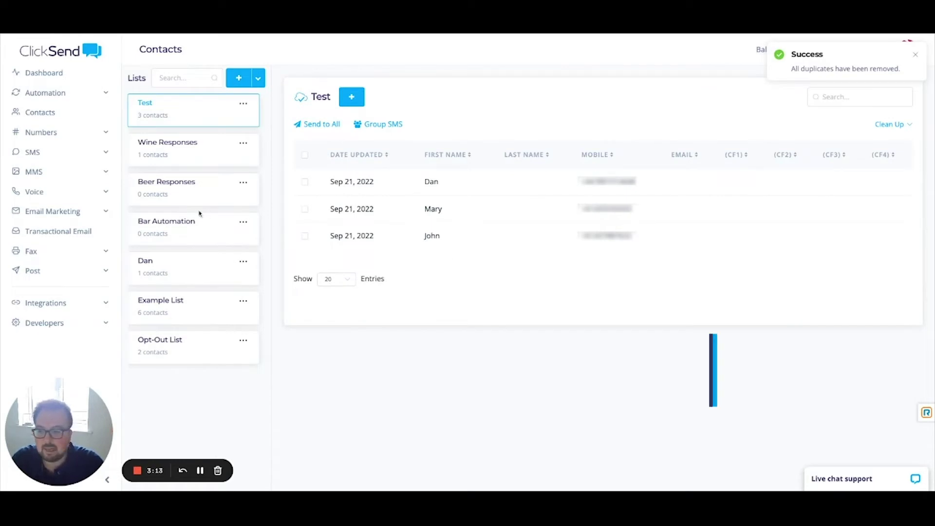
click(63, 154)
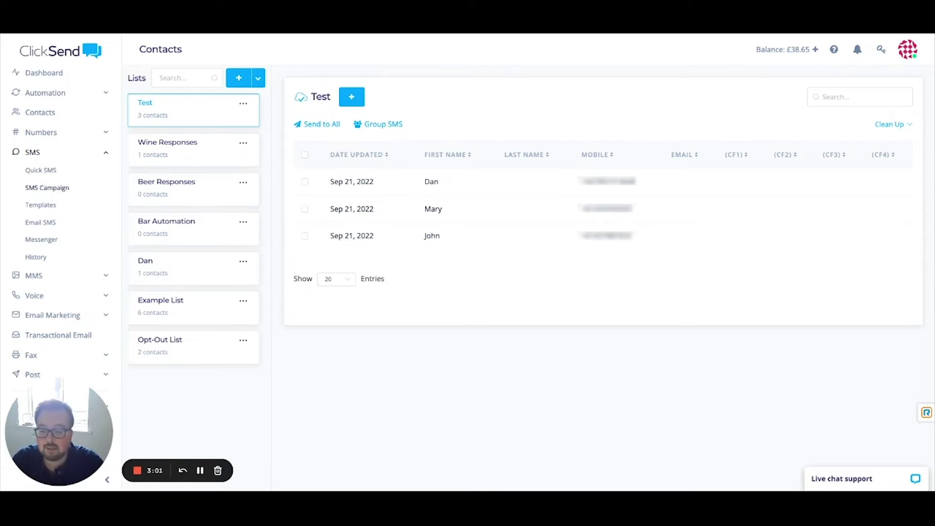
Step: Create an SMS campaign titled 'Test' addressed to the Test list's 3 recipients
click(47, 187)
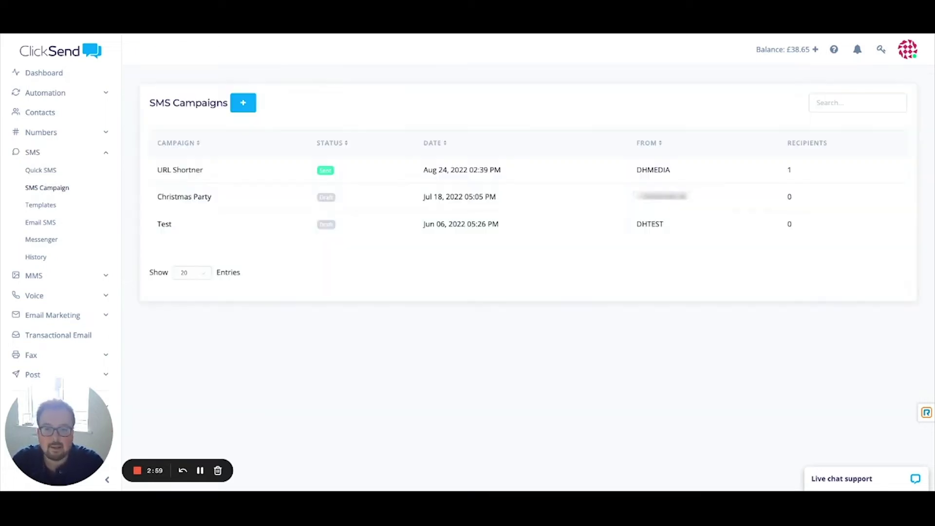
click(247, 107)
click(234, 115)
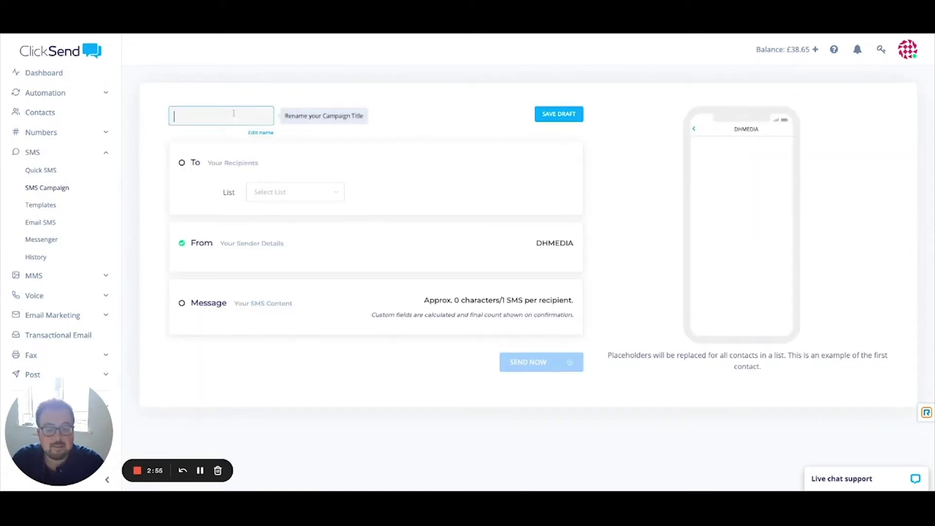
text(Test)
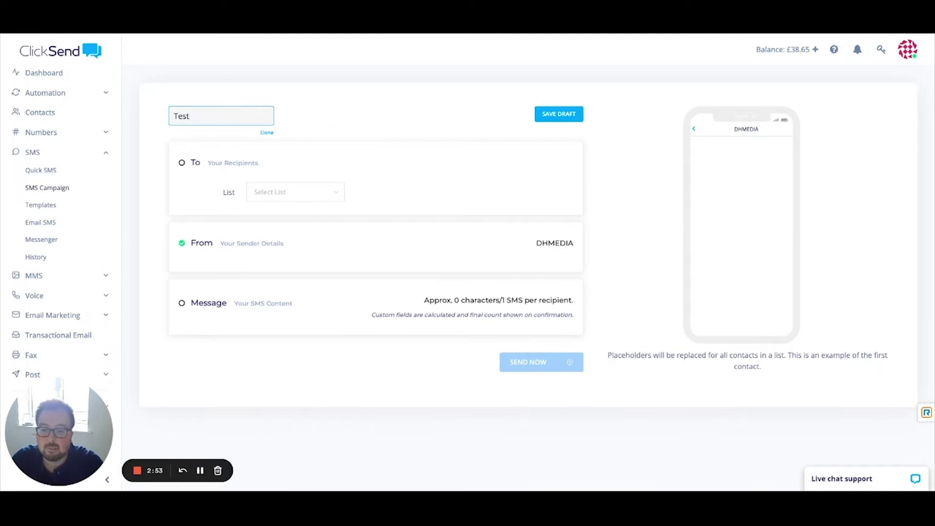
click(262, 134)
click(268, 189)
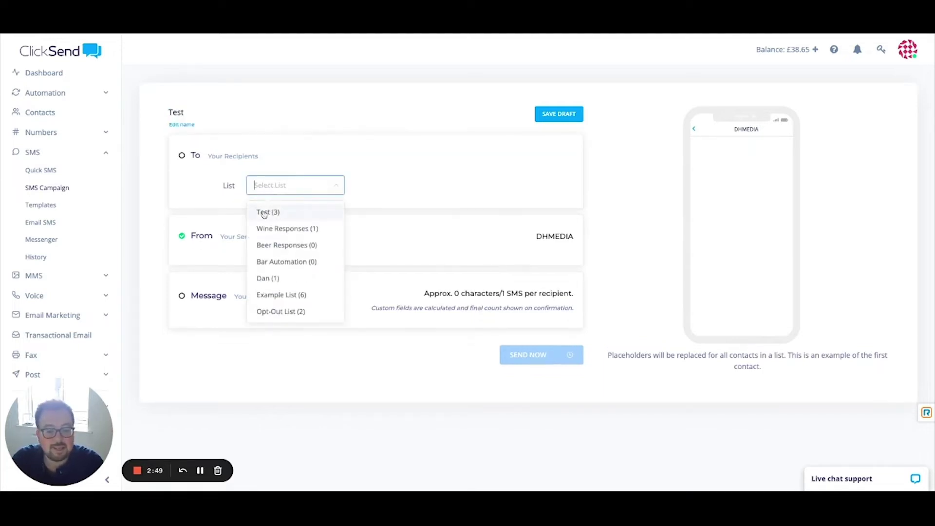
click(269, 213)
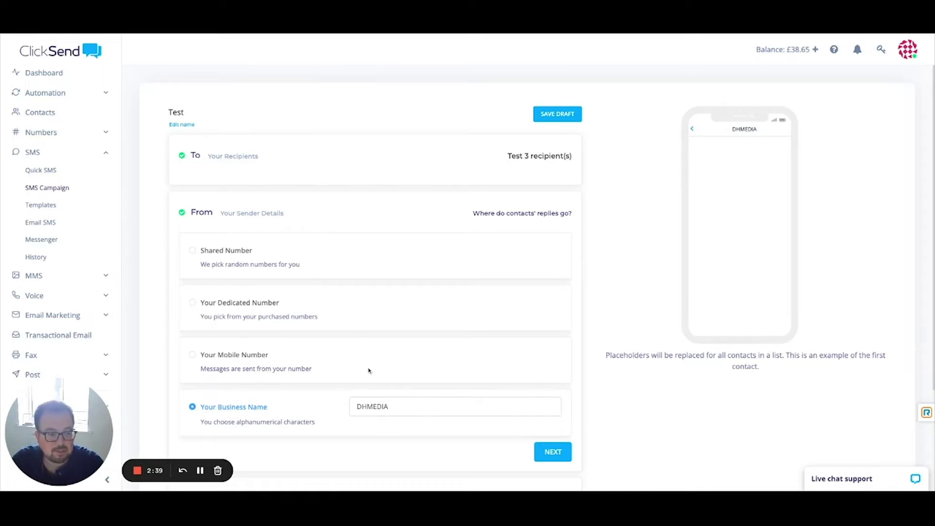
Step: Keep DHMEDIA as sender and write 'Hi (First Name) take a look at our website'
scroll(370, 370, down, 2)
click(547, 348)
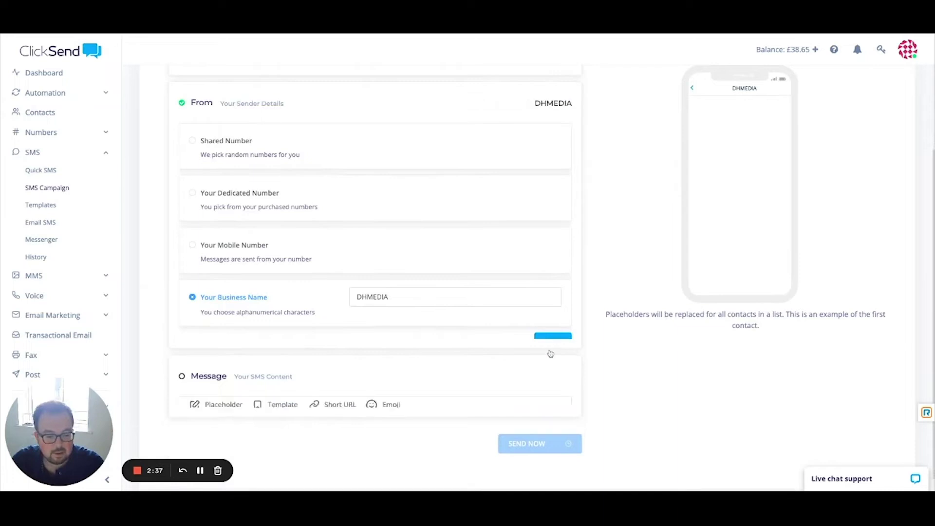
click(245, 227)
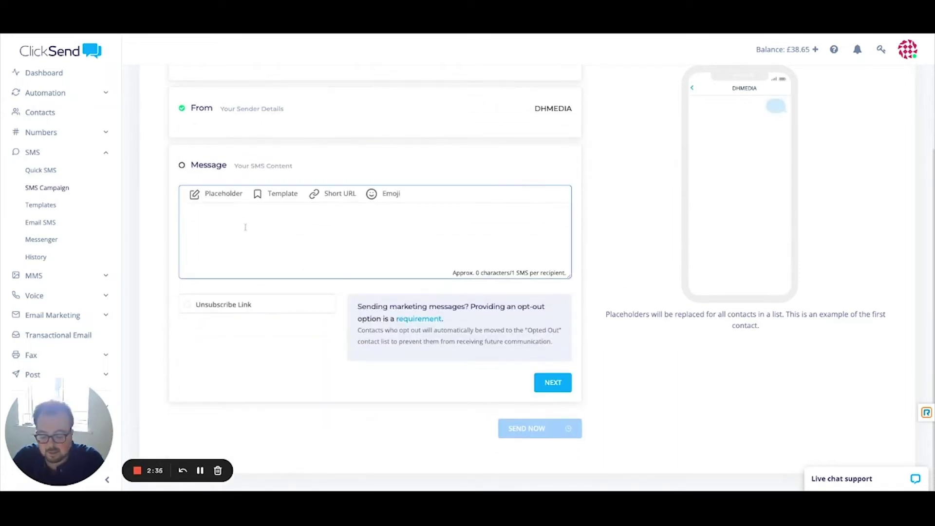
text(Hi)
click(217, 193)
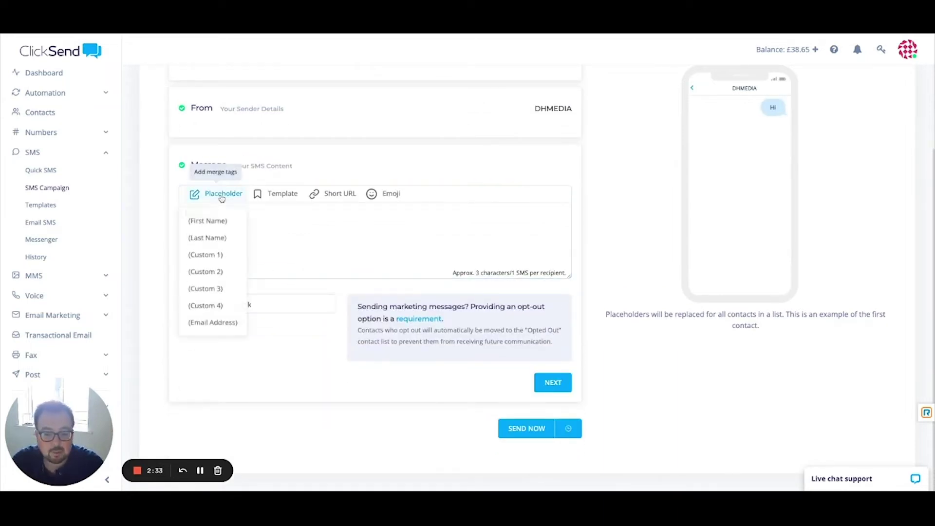
click(217, 223)
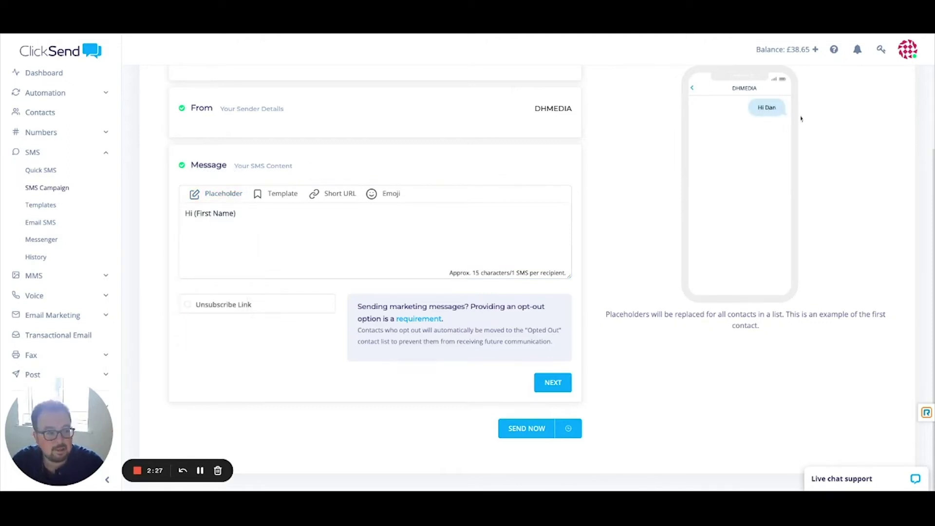
click(356, 217)
text(take a lo)
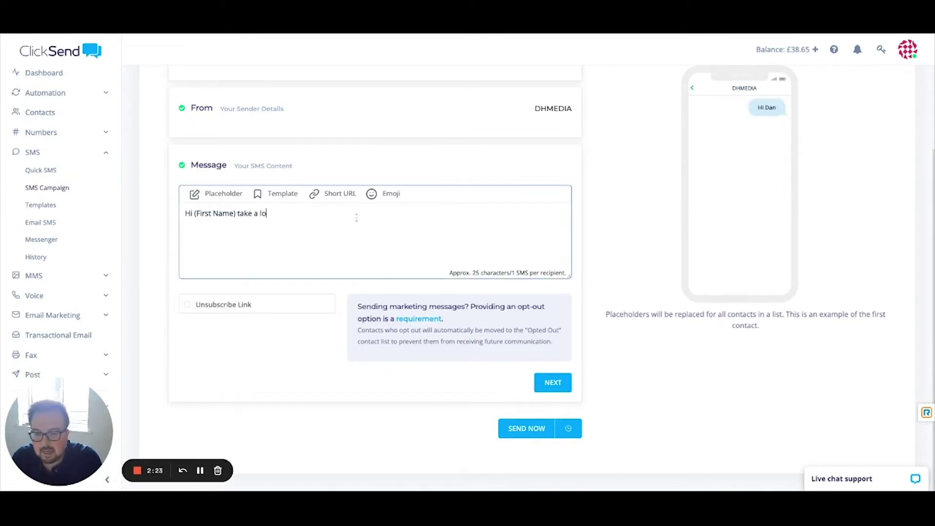
text(ok at our website -)
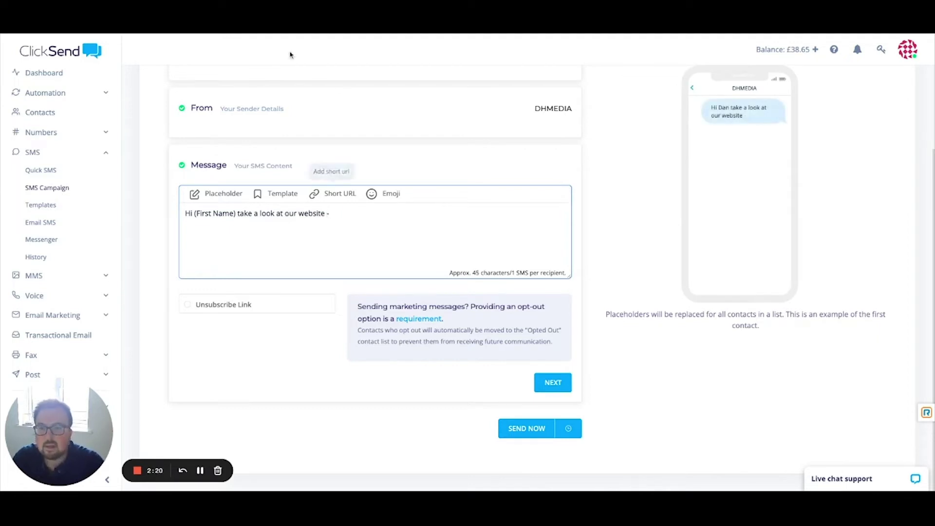
click(289, 74)
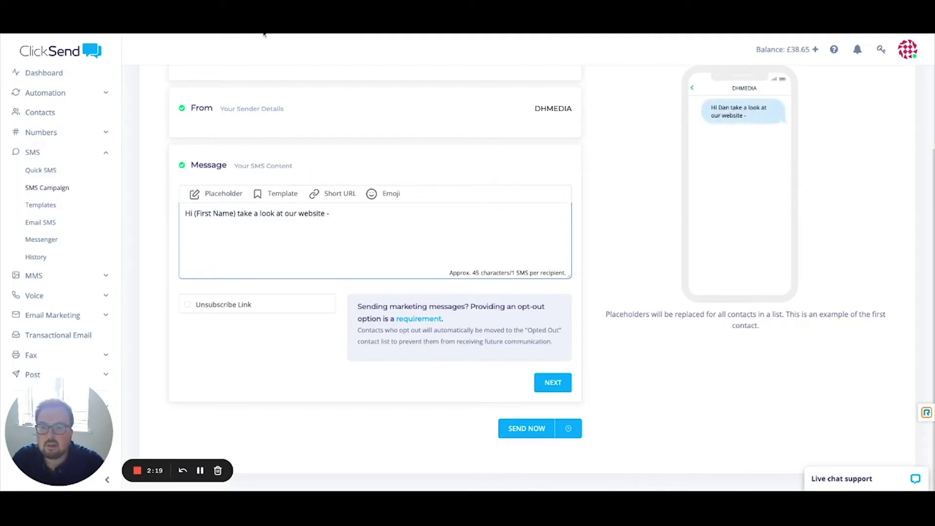
Step: Paste the full campaign URL after 'website', then select and cut it back out
click(406, 229)
text(https://dashboard.clicksend.com/sms/campaigns/add)
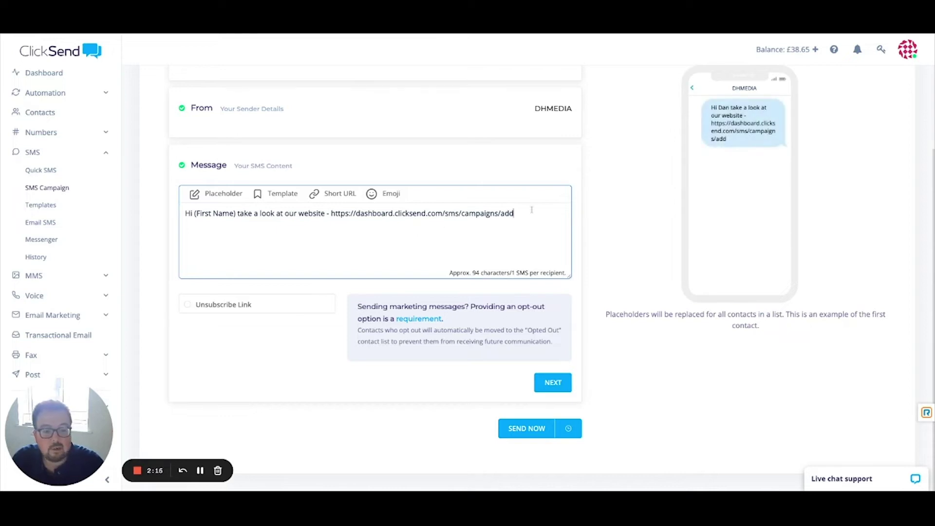
drag(531, 214, 331, 213)
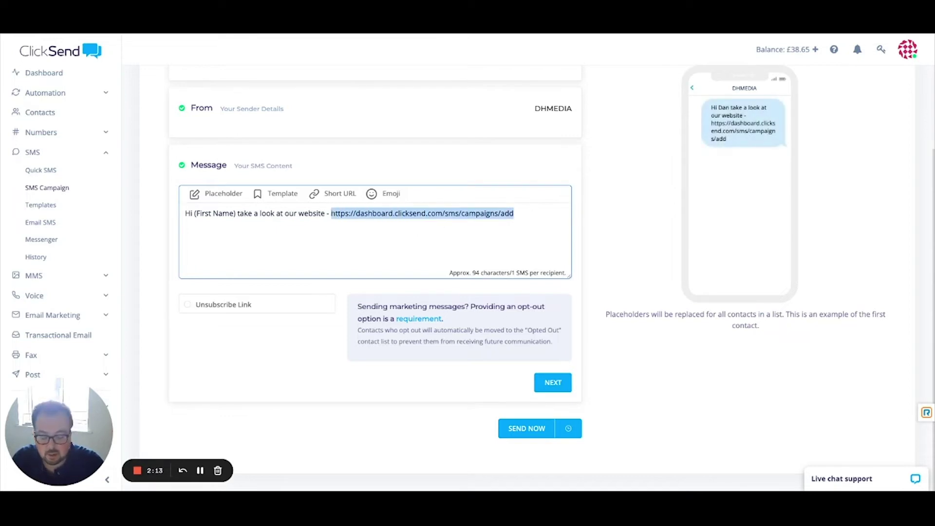
key(ctrl+x)
Step: Append a shortened smsu.io link to the website address and start a new line
click(341, 194)
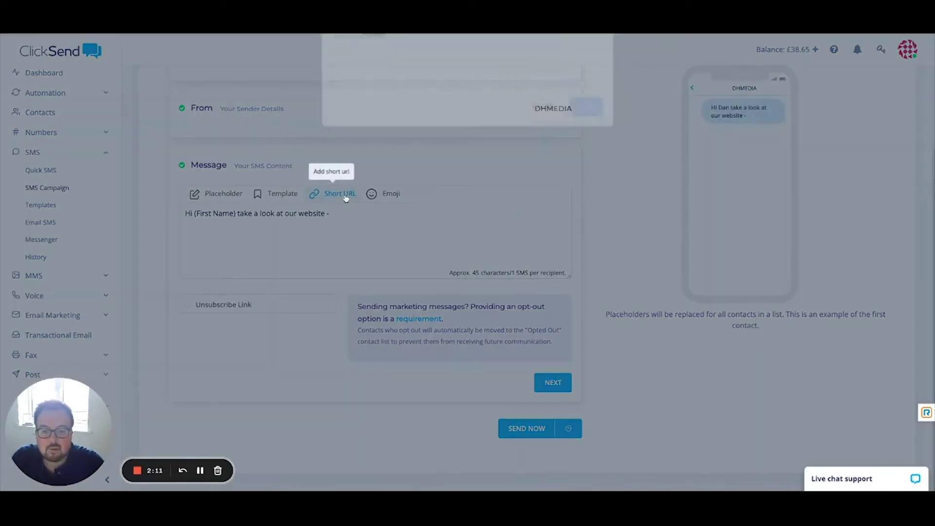
click(355, 115)
key(ctrl+v)
click(589, 166)
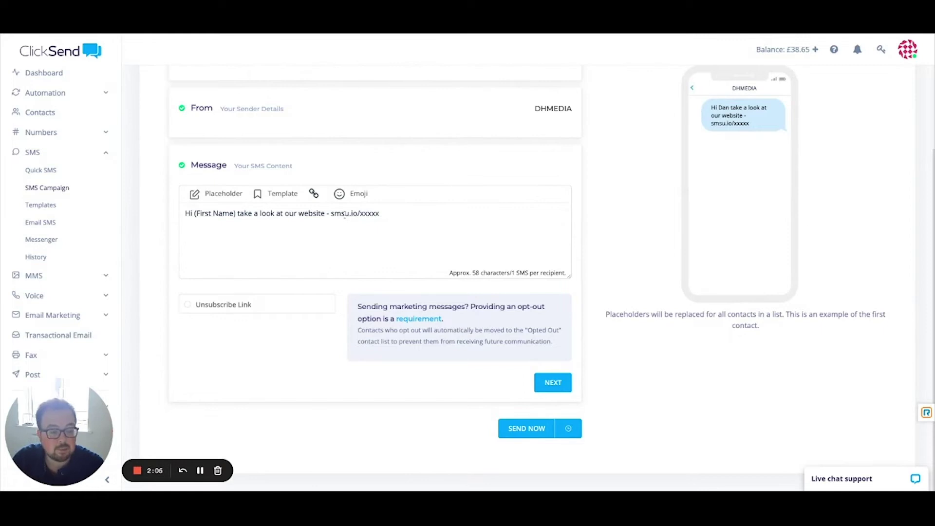
drag(361, 214, 379, 214)
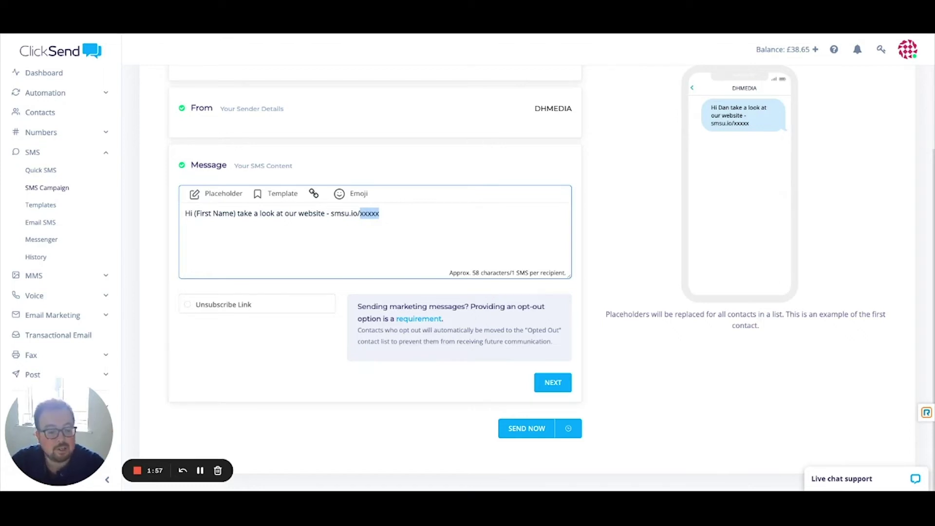
click(391, 221)
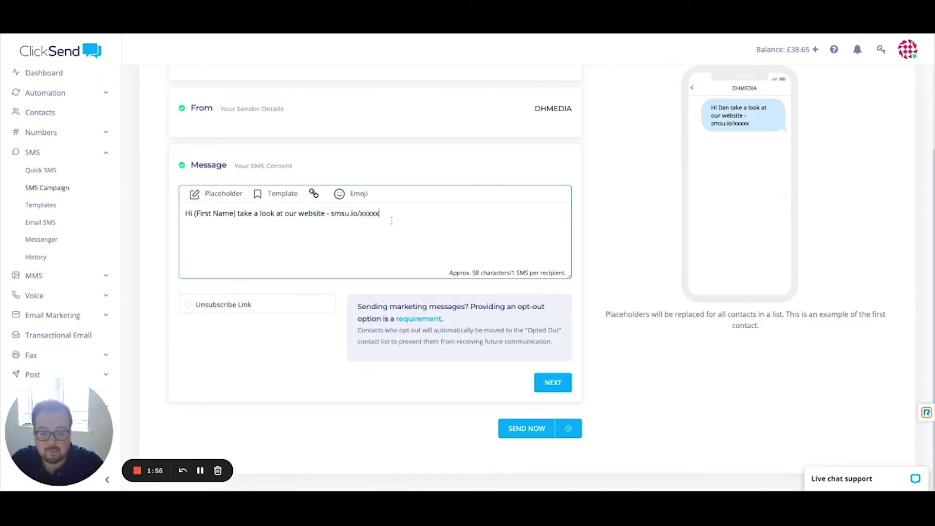
key(Return)
key(Return)
key(Return)
key(Return)
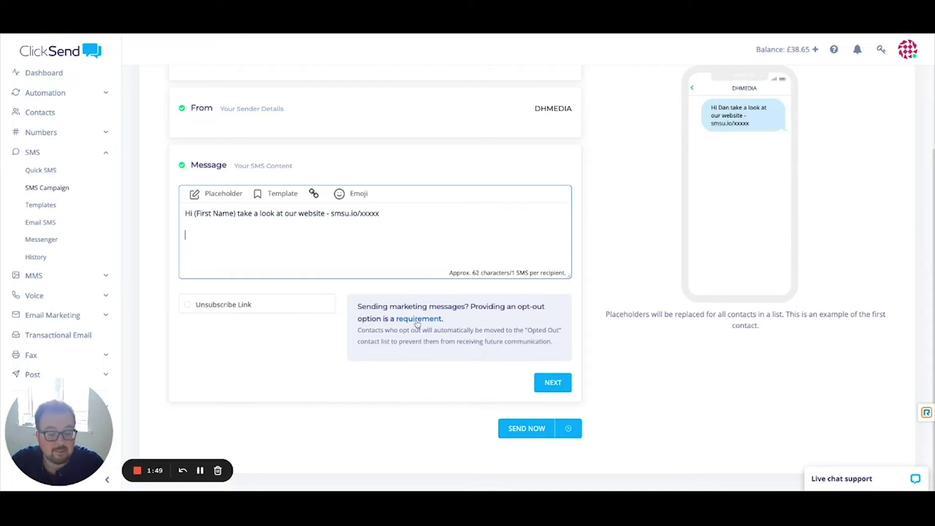
Step: Add an unsubscribe link, check the schedule picker, then discard the draft campaign
click(254, 306)
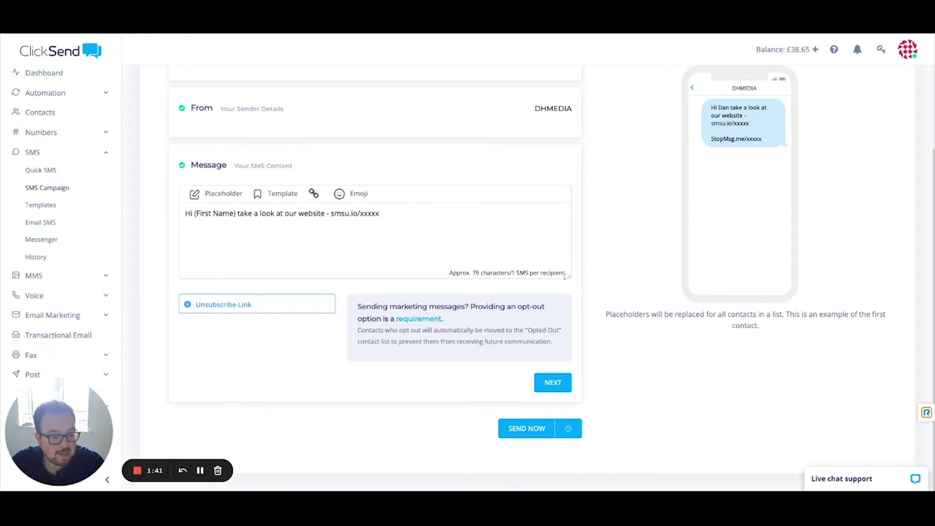
click(570, 429)
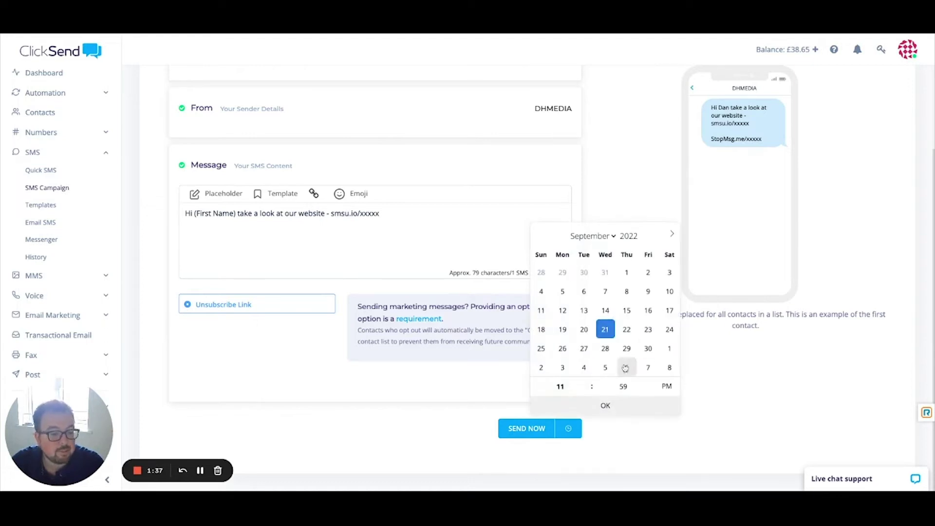
click(768, 362)
click(50, 192)
click(514, 146)
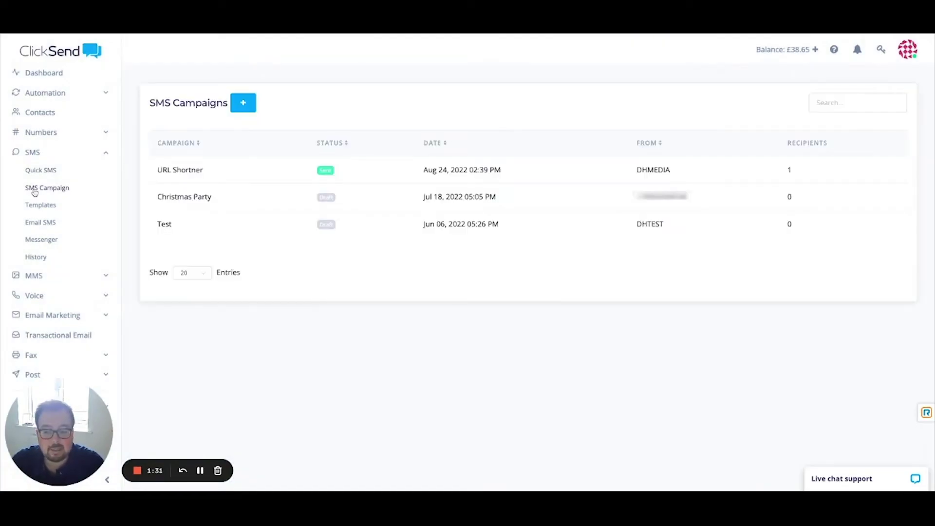
Step: Open the URL Shortner campaign report and filter recipients by Link Clicked: No, then Yes
click(189, 174)
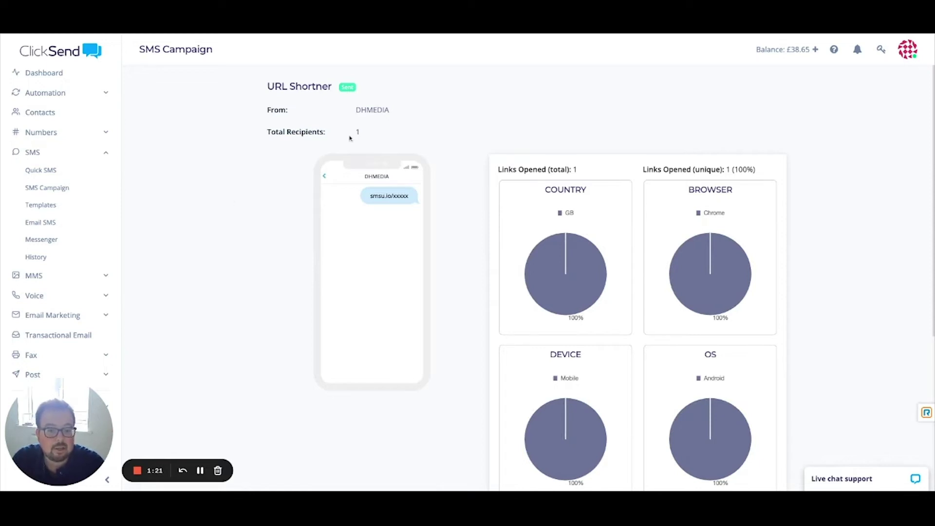
scroll(489, 211, down, 1)
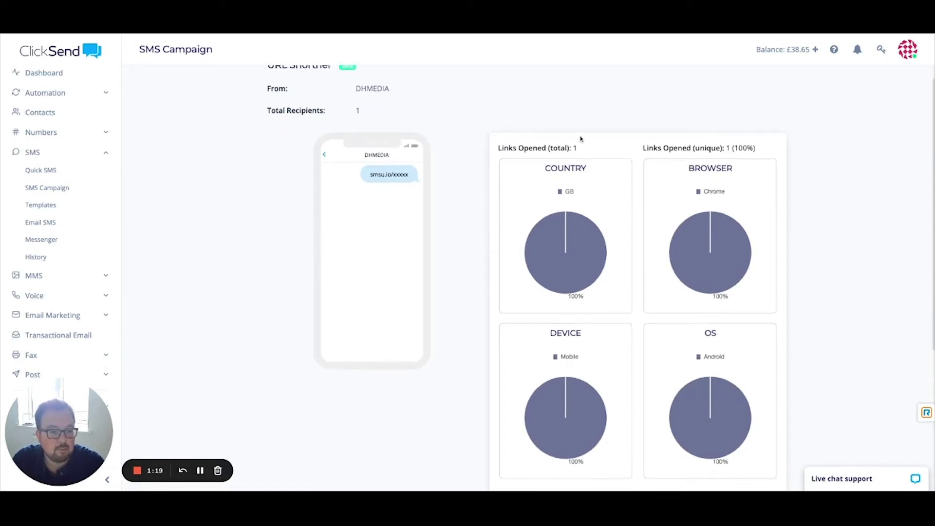
scroll(583, 183, down, 1)
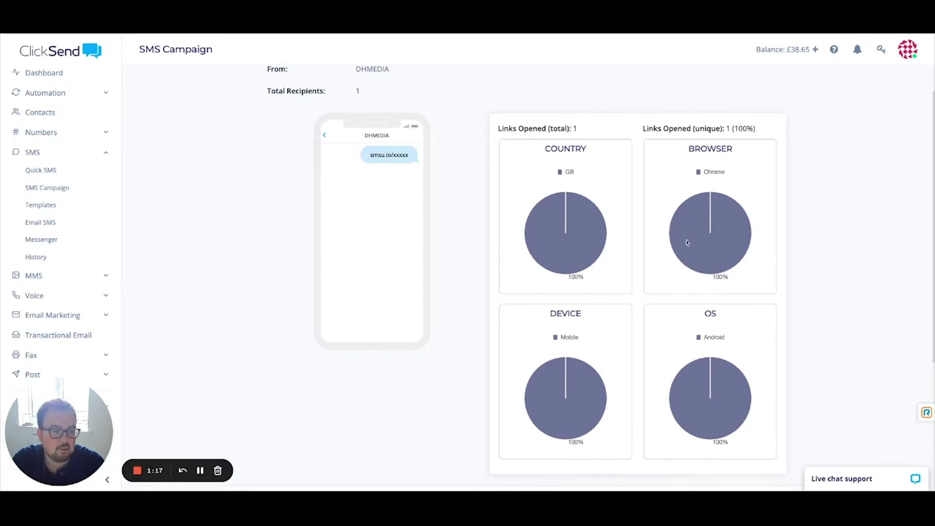
scroll(742, 241, down, 1)
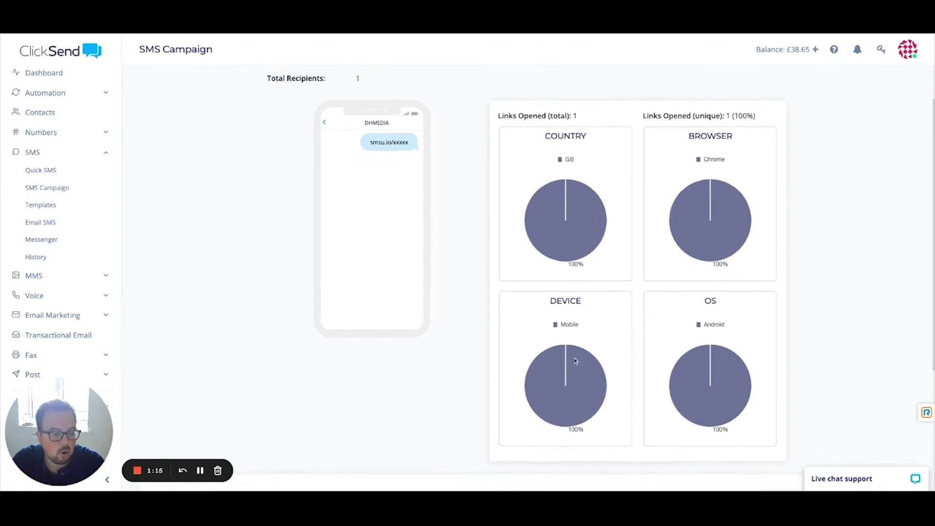
scroll(638, 346, down, 1)
scroll(849, 331, down, 5)
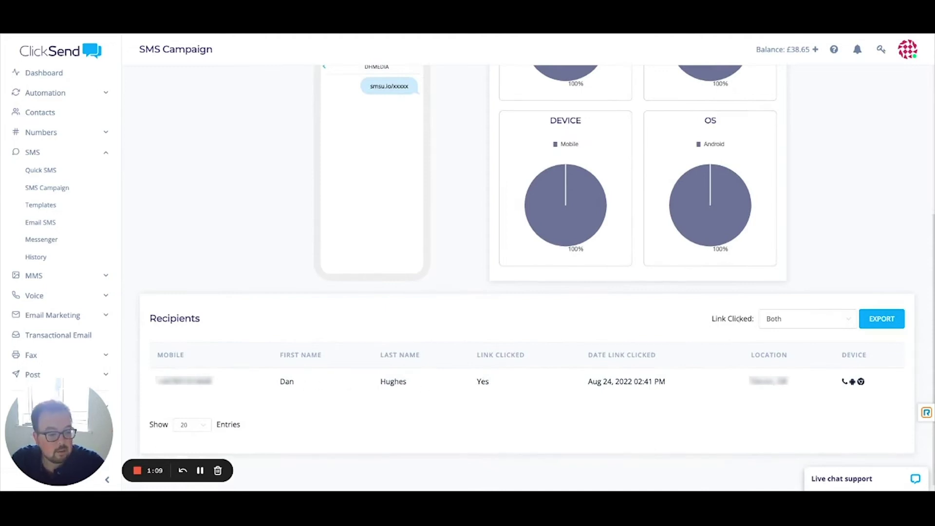
triple_click(712, 321)
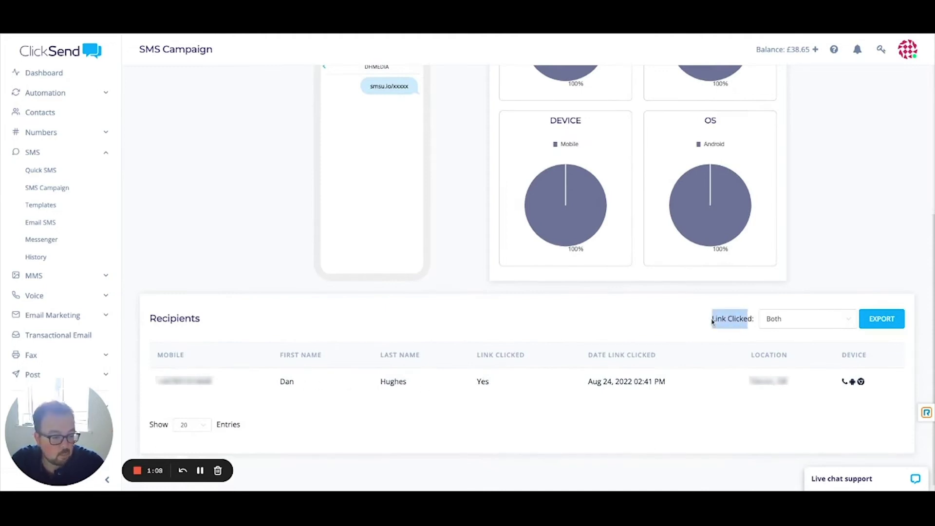
click(803, 326)
click(789, 380)
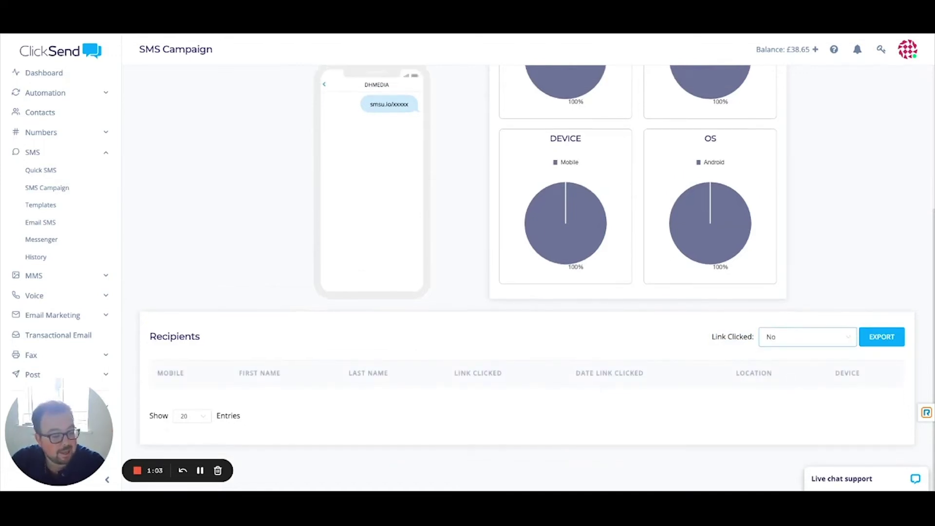
click(794, 336)
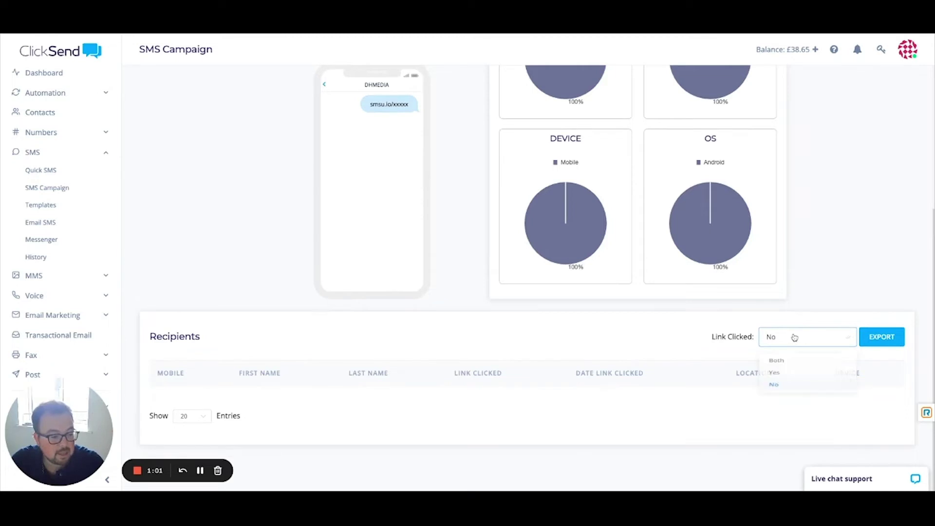
click(778, 381)
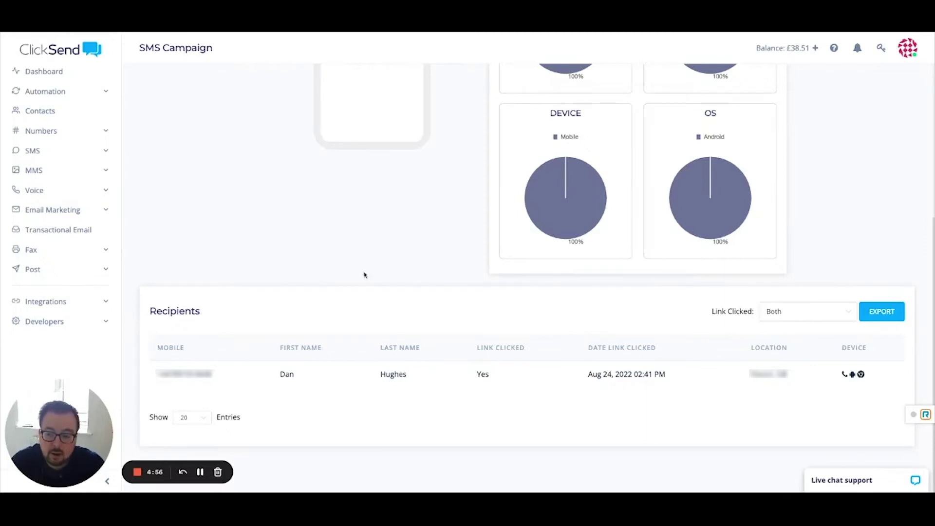
Step: Open Messenger and draft a reply reading 'Hi' to the first recent contact
click(44, 153)
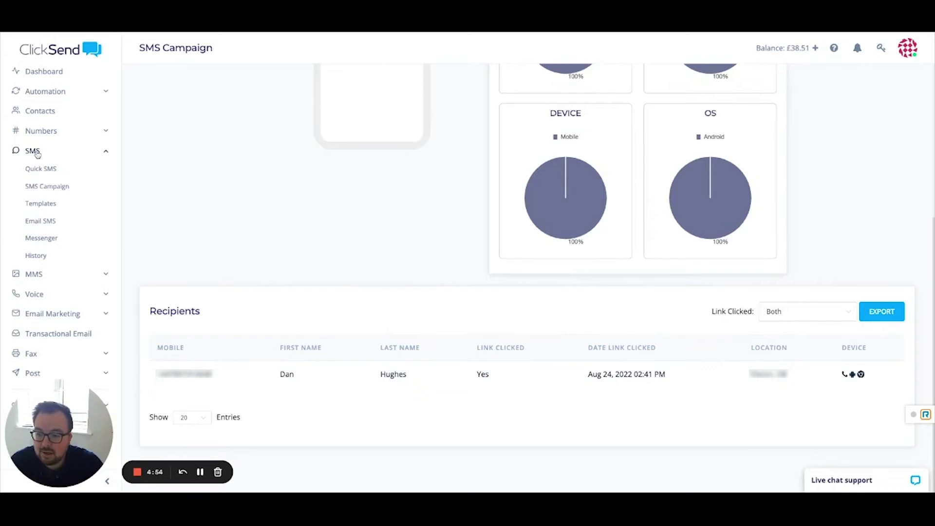
click(42, 238)
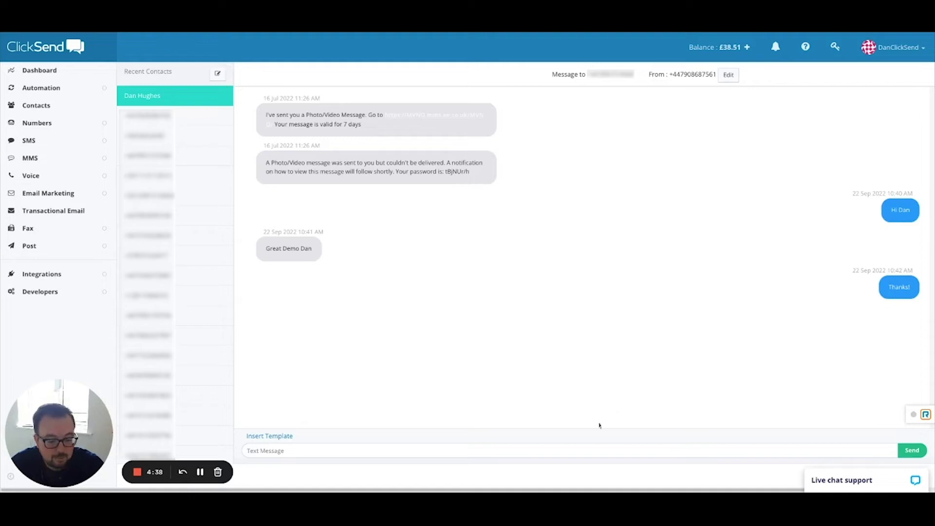
click(424, 453)
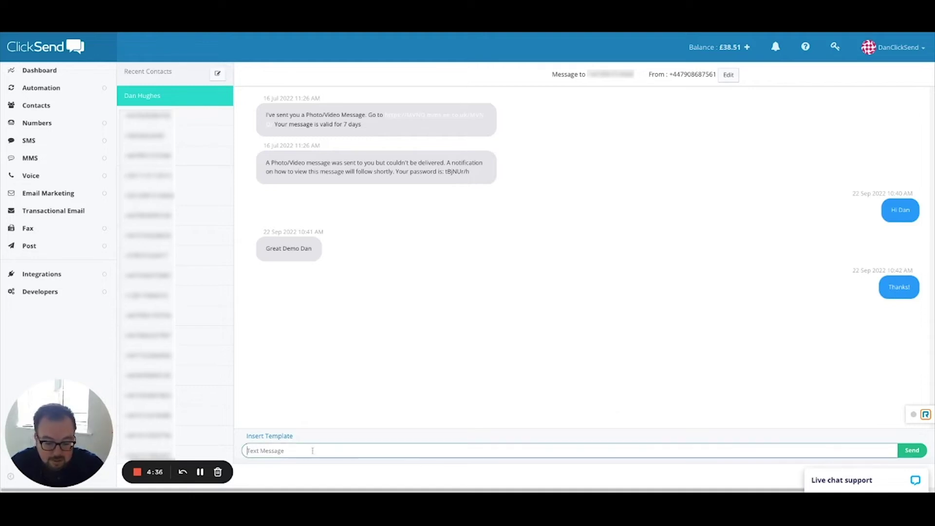
text(Hi)
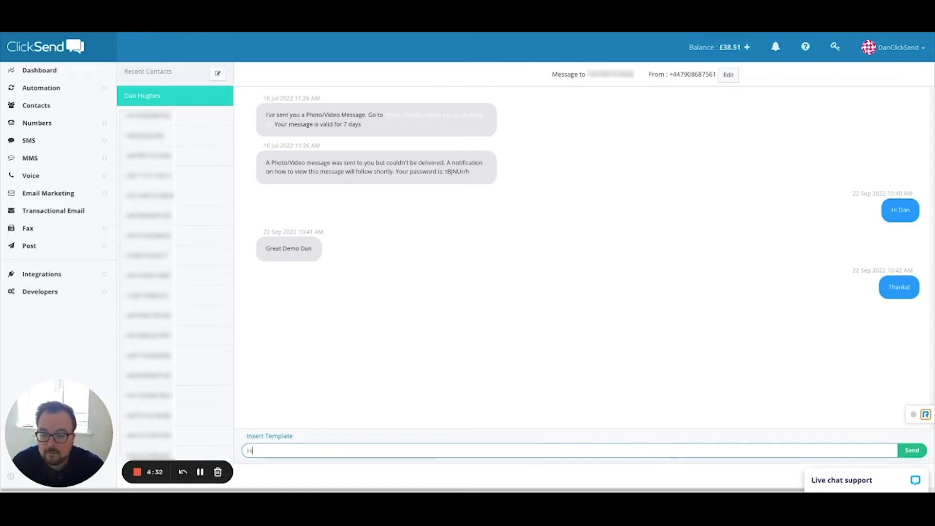
click(50, 139)
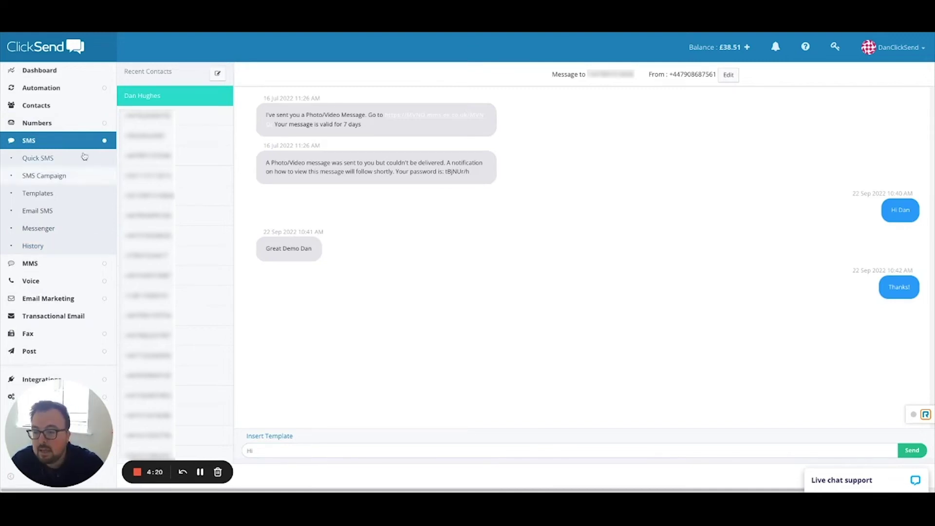
click(55, 148)
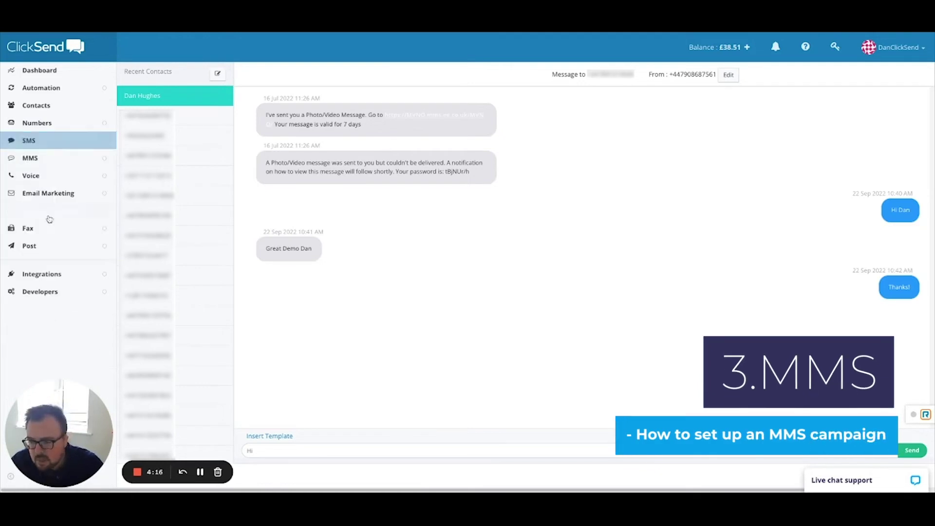
Step: From the MMS Campaigns page, create the first MMS campaign and select its name field
click(48, 159)
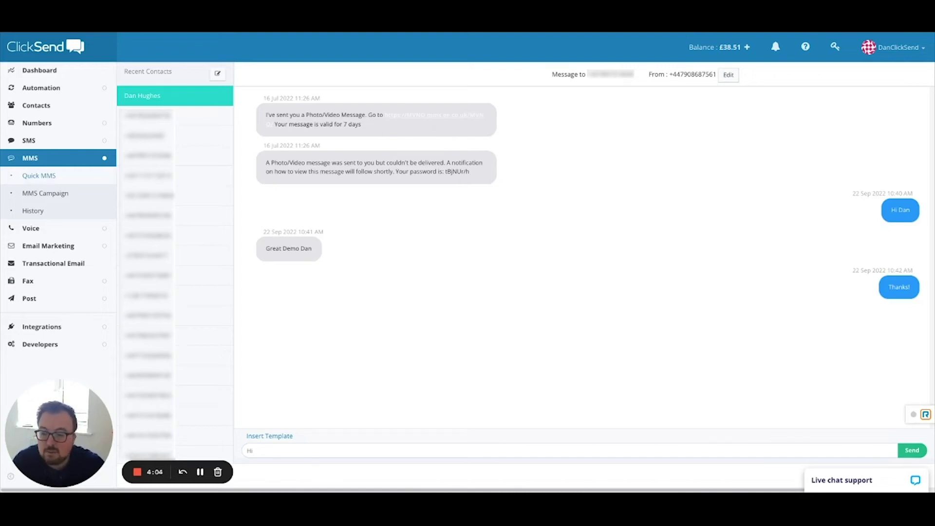
click(42, 195)
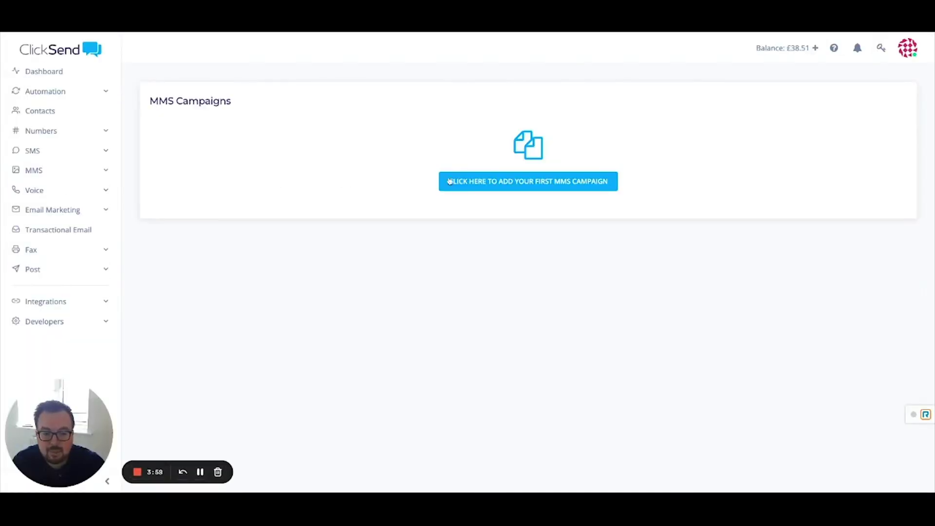
click(491, 177)
click(254, 112)
Step: Name the campaign Test, send it to the one-contact list from a shared number, and continue to the message
text(Test)
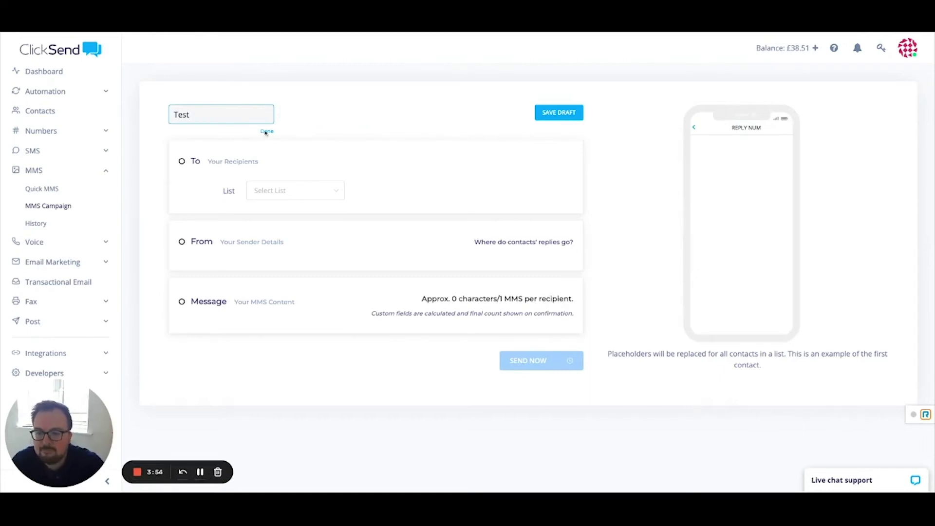
click(284, 190)
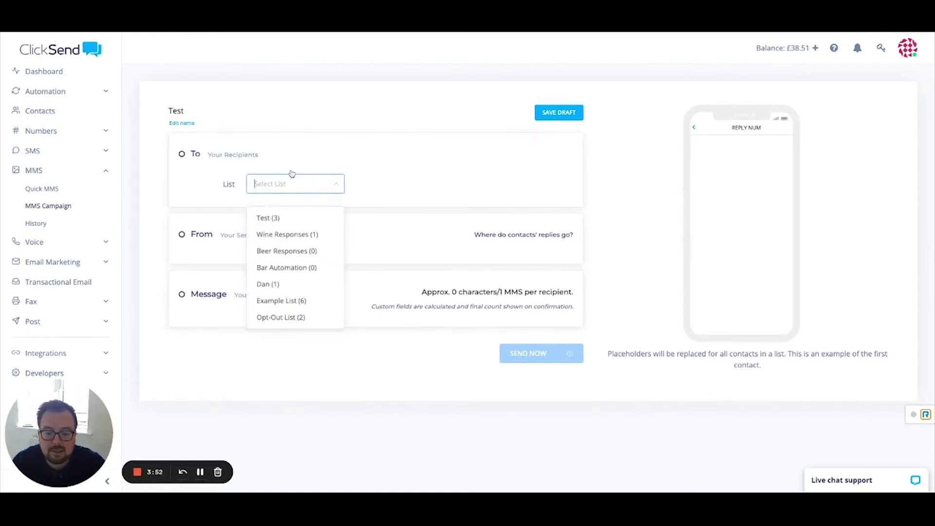
click(272, 286)
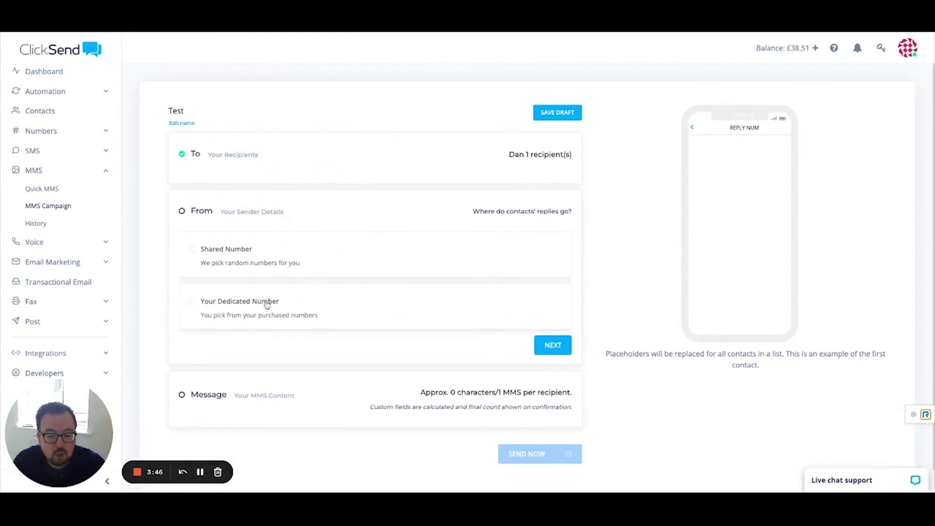
click(227, 251)
mouse_move(541, 220)
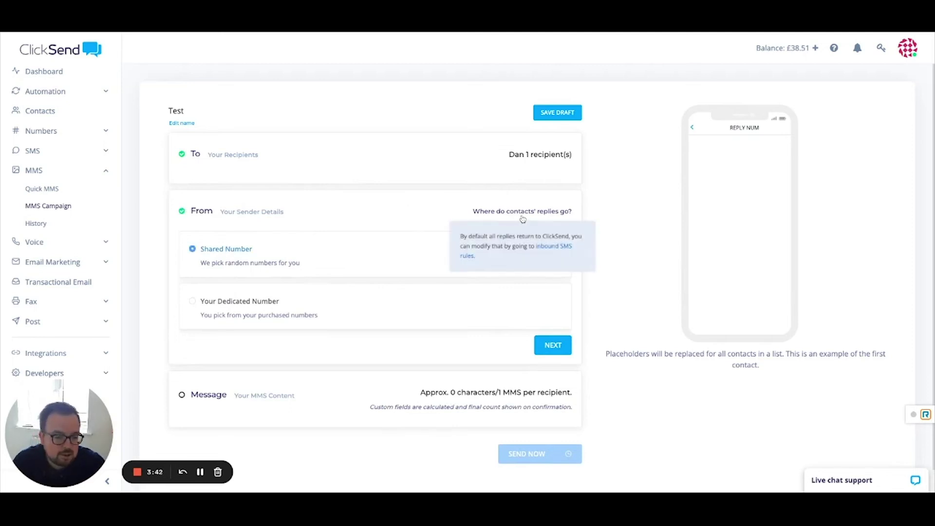
scroll(498, 298, down, 1)
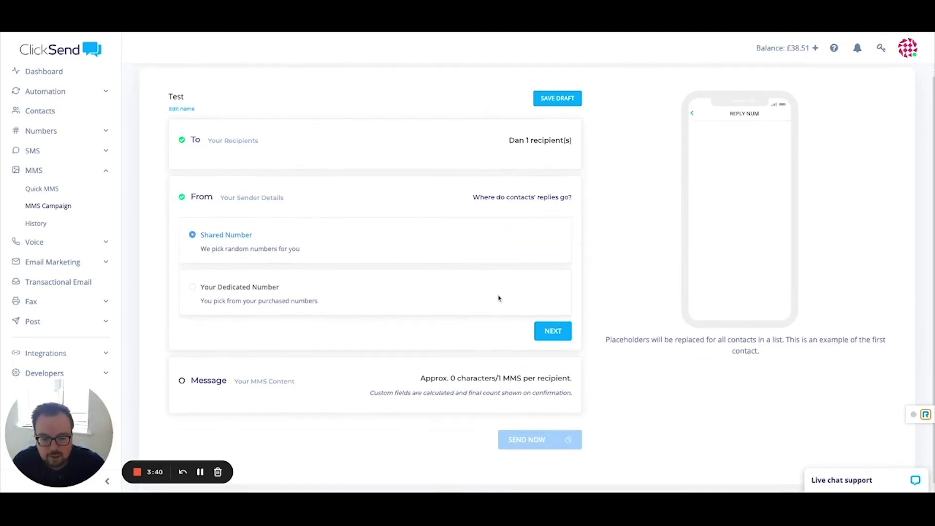
click(551, 333)
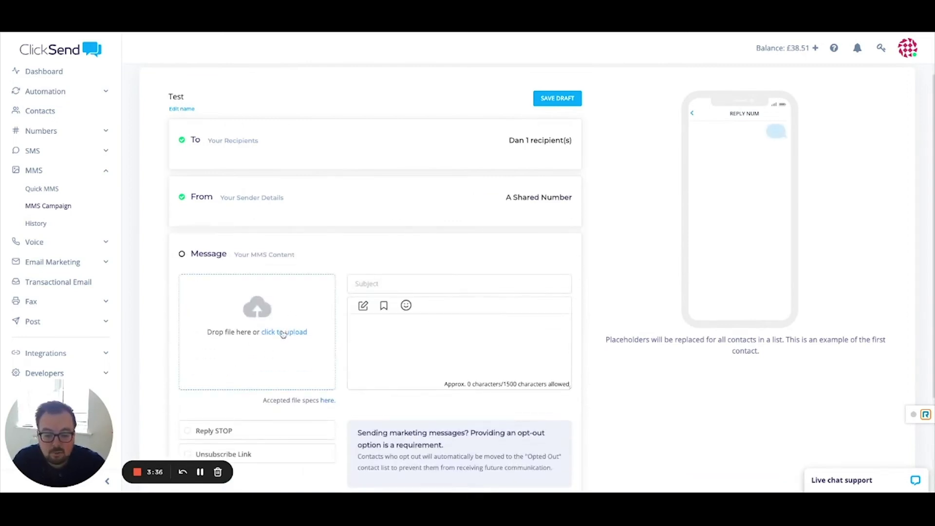
Step: Attach the hughesy.png avatar image and set the MMS subject to Test
click(283, 333)
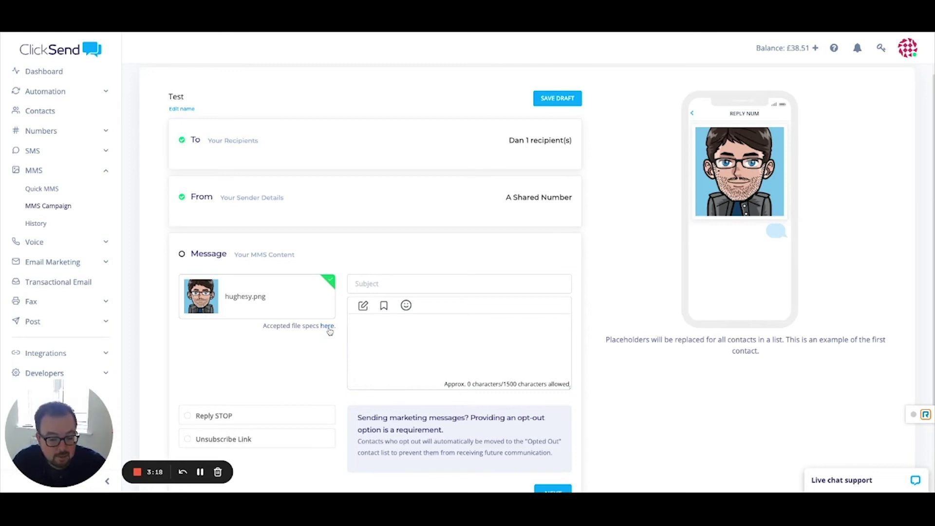
click(379, 284)
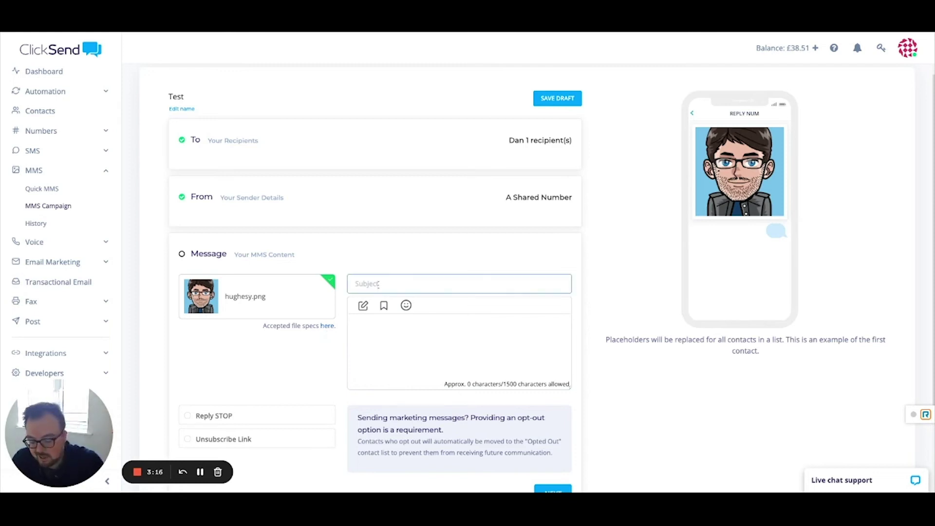
text(Test)
Step: Write the body 'Hi (First Name)' using the First Name merge tag, then check the scheduling options
click(384, 325)
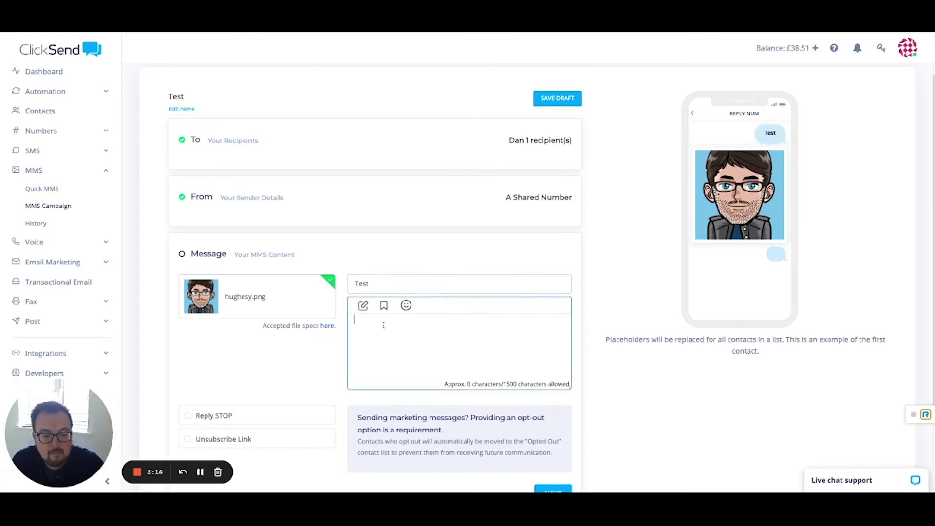
text(Hi)
click(362, 306)
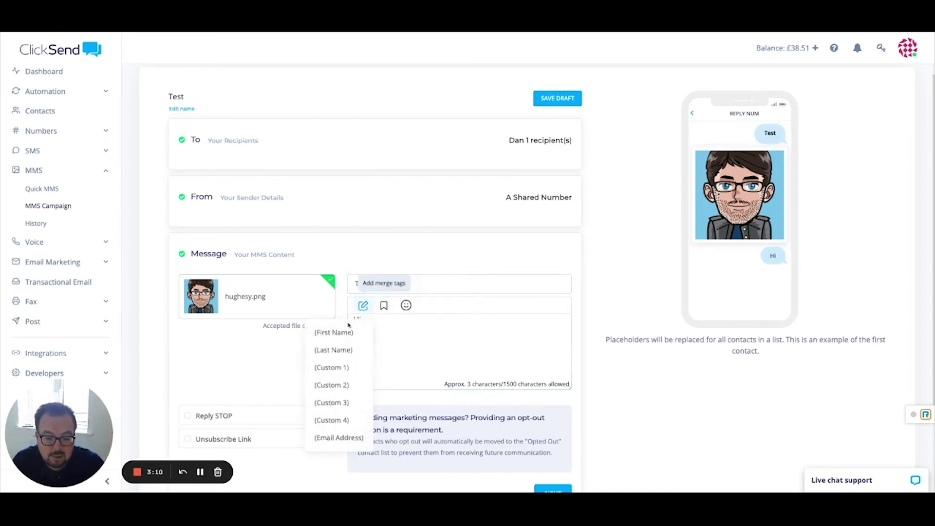
click(334, 333)
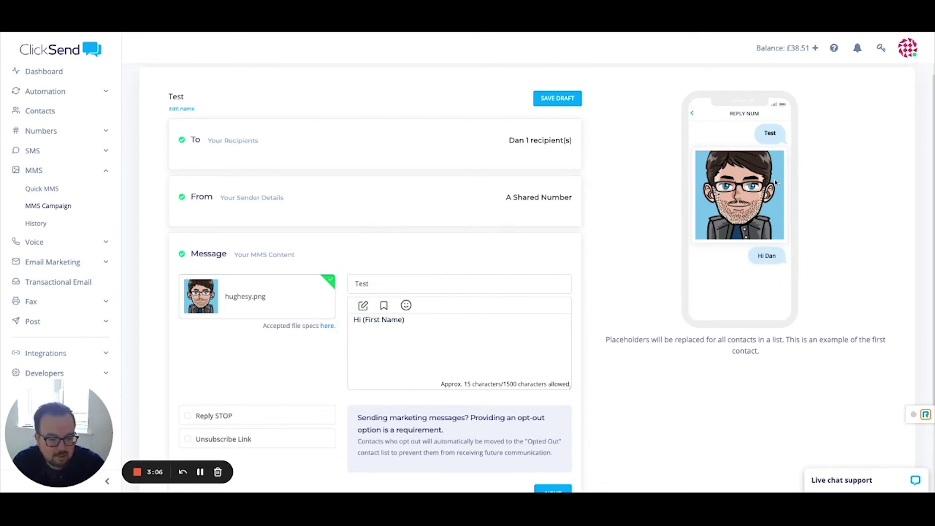
scroll(799, 184, down, 1)
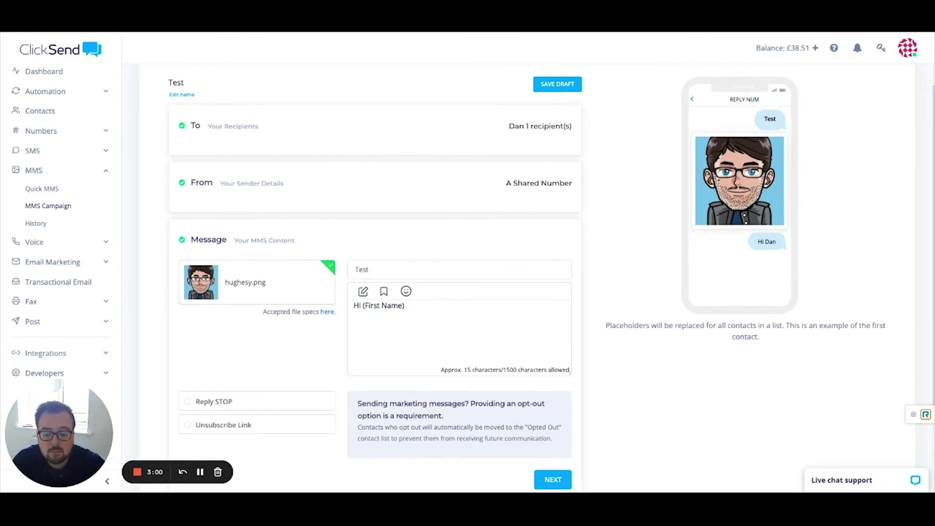
scroll(255, 409, down, 1)
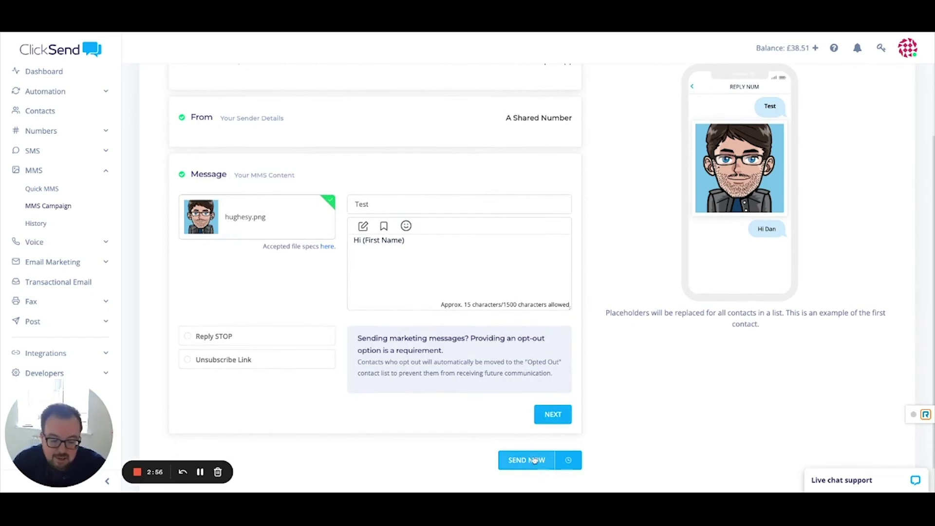
click(568, 461)
Step: Close the schedule calendar without picking a date, and expand then collapse the Post sidebar section
click(569, 463)
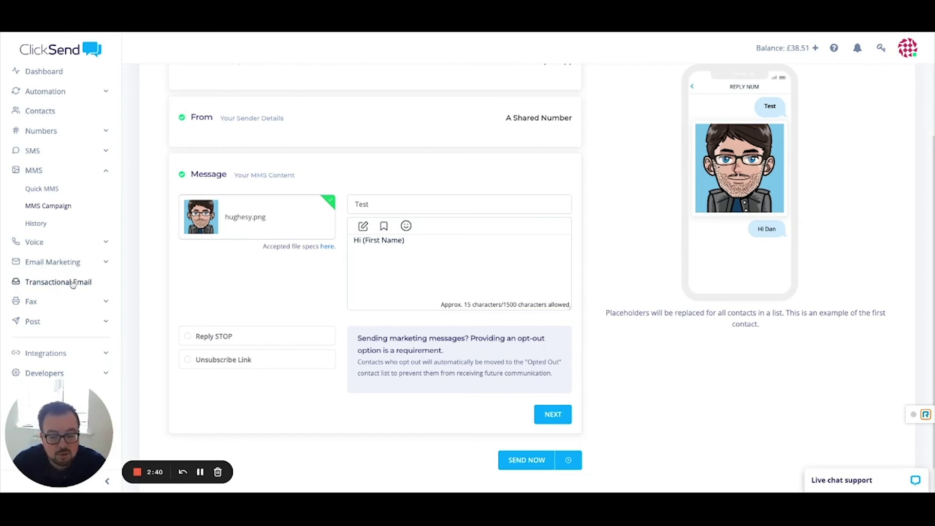
click(72, 324)
scroll(142, 321, down, 1)
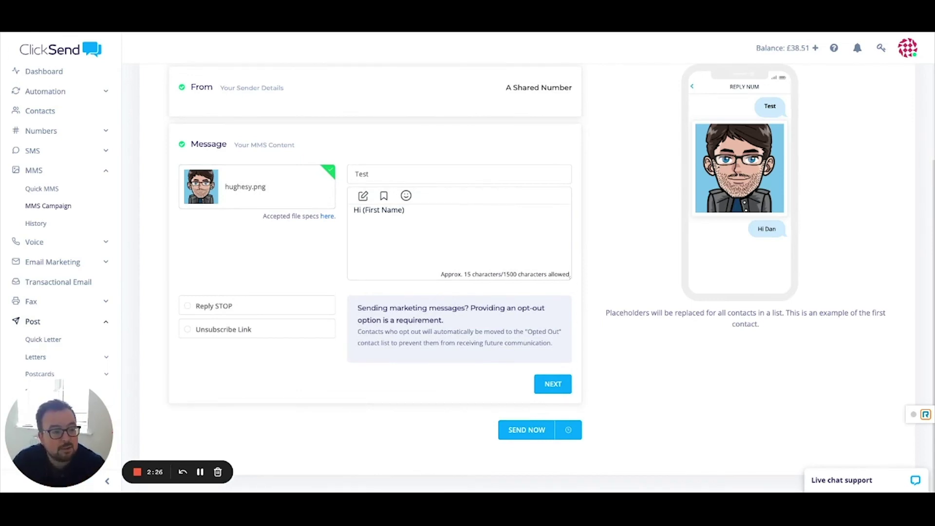
click(107, 323)
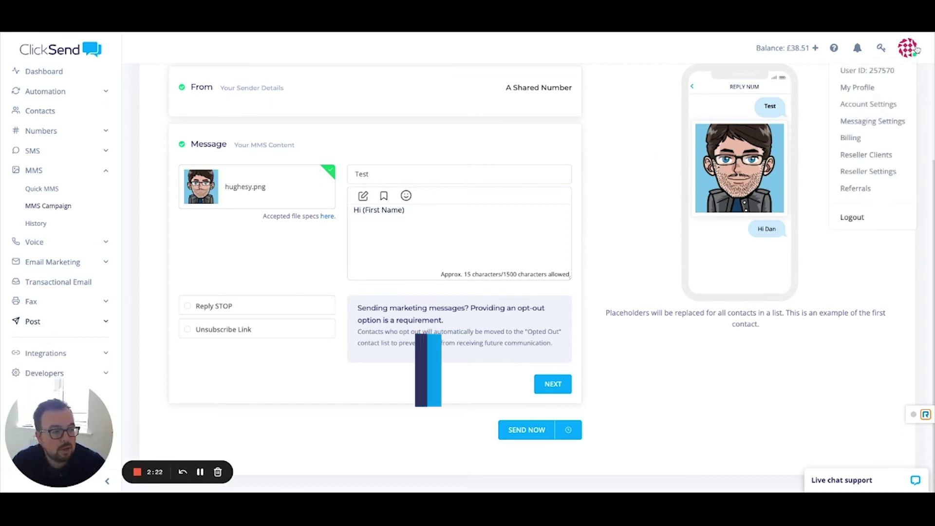
Step: Discard the MMS draft to reach Account Settings and begin adding a subaccount
click(875, 102)
click(517, 140)
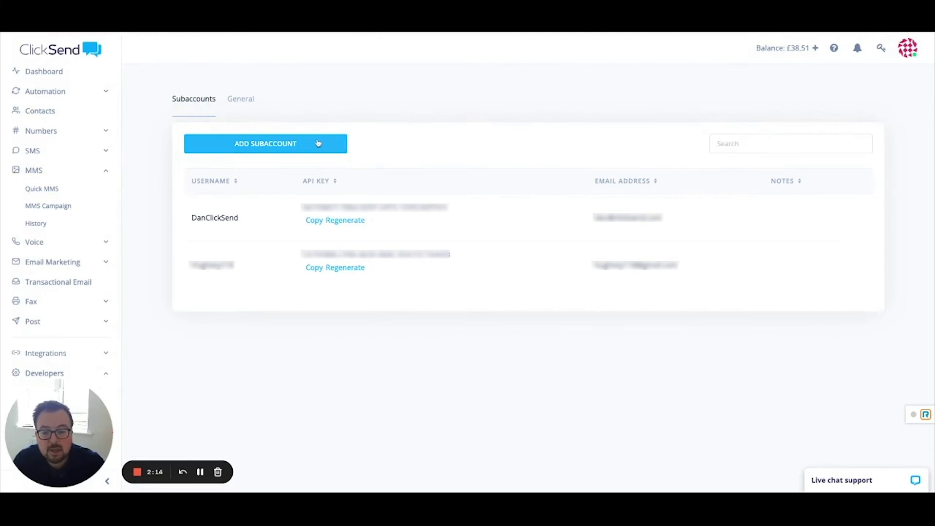
click(254, 148)
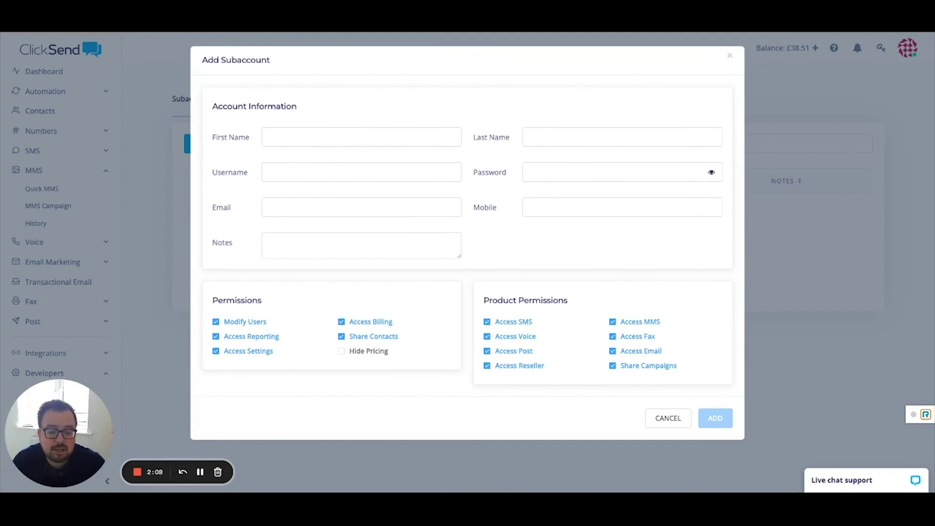
Step: Untick Modify Users and Access Billing, cancel the new subaccount, and open the balance top-up page
click(256, 323)
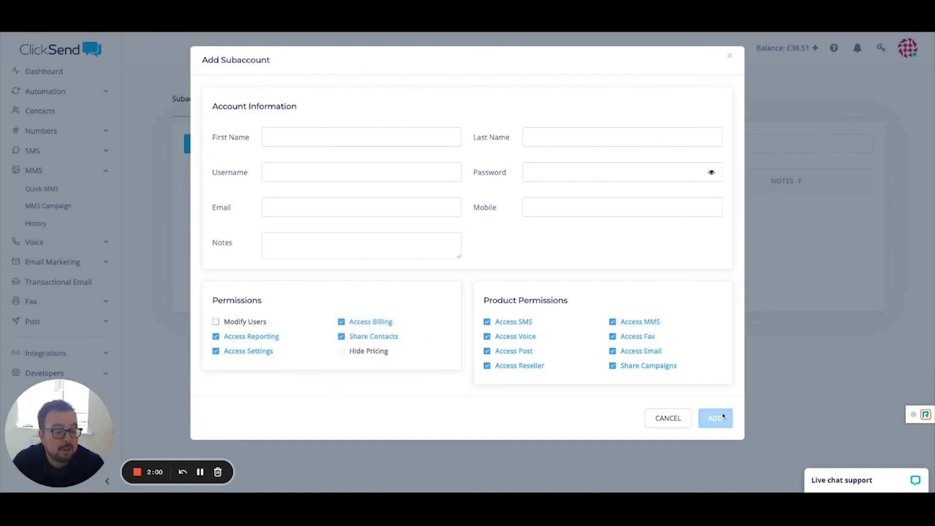
click(388, 327)
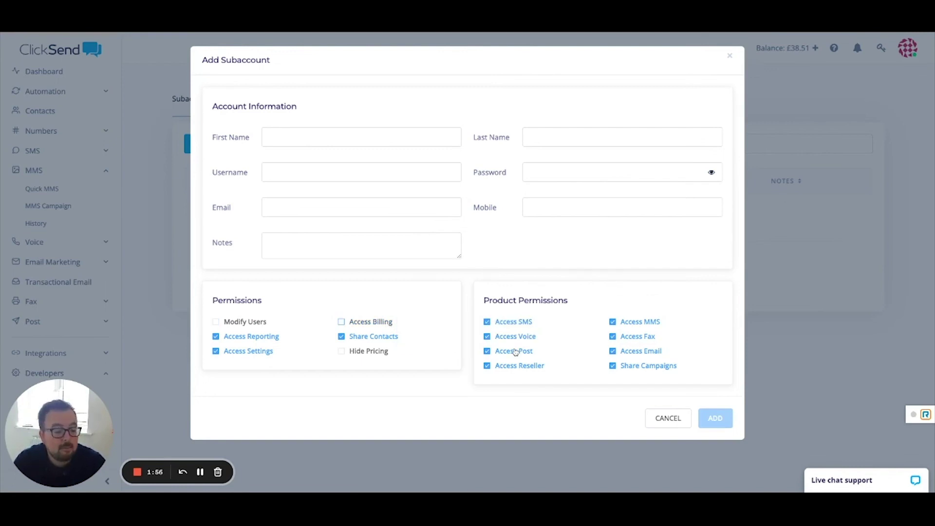
click(667, 419)
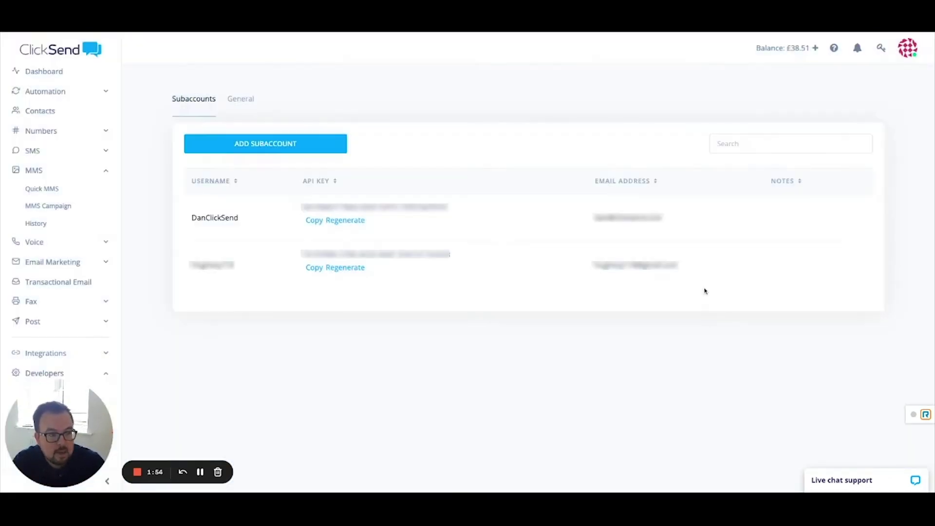
click(782, 54)
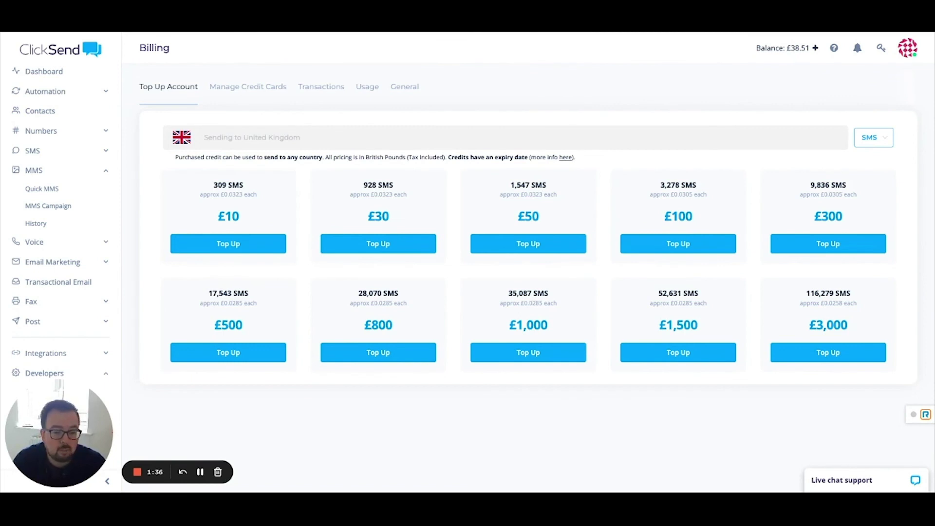
Step: Review the top-up packages, highlighting the £10, £100 and £3,000 prices and per-message costs
drag(219, 216, 242, 194)
click(218, 216)
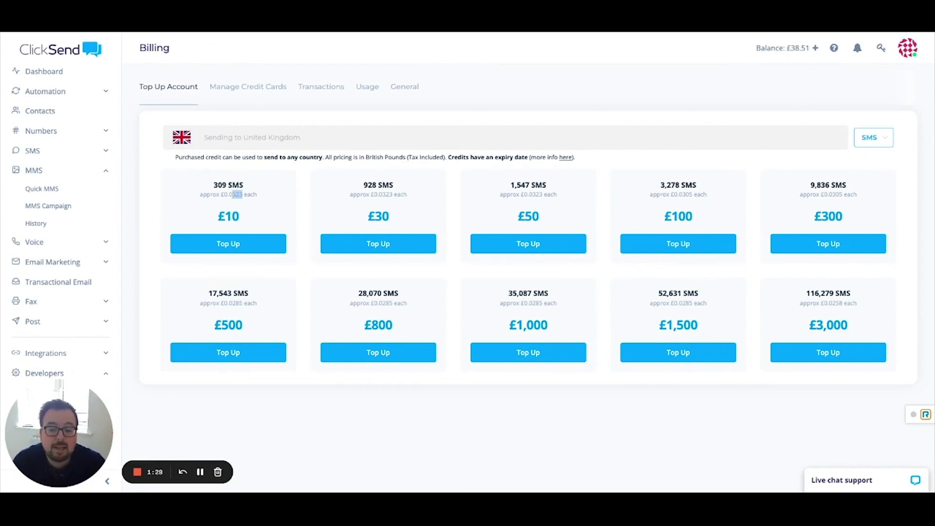
drag(222, 185, 245, 187)
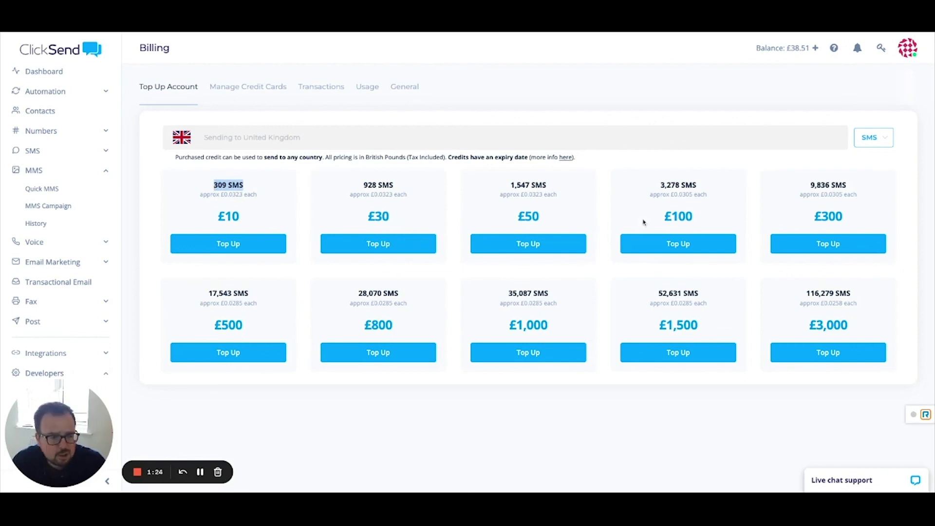
double_click(659, 219)
click(672, 191)
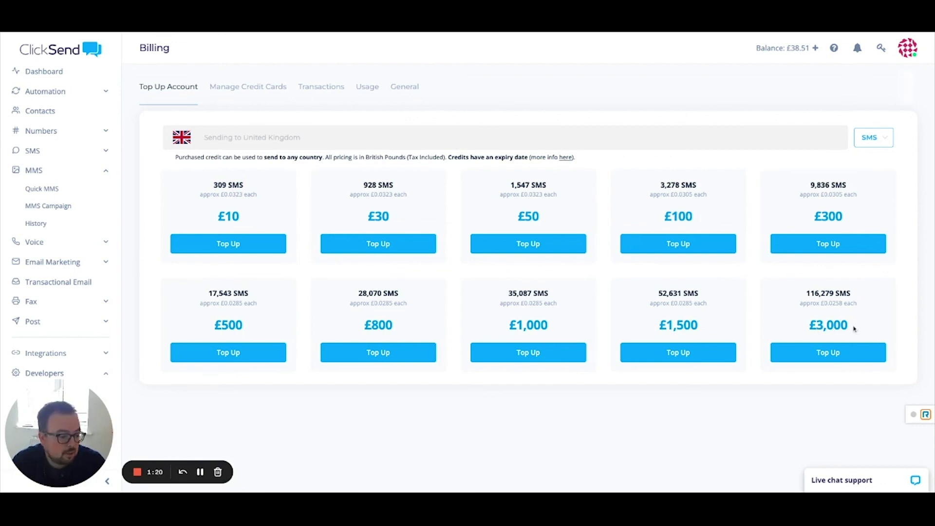
drag(827, 303, 844, 303)
click(890, 325)
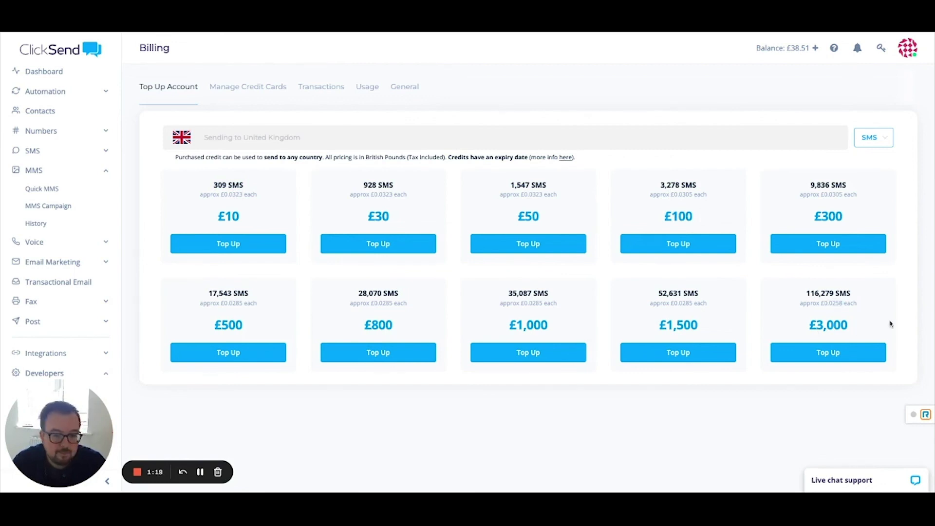
click(407, 88)
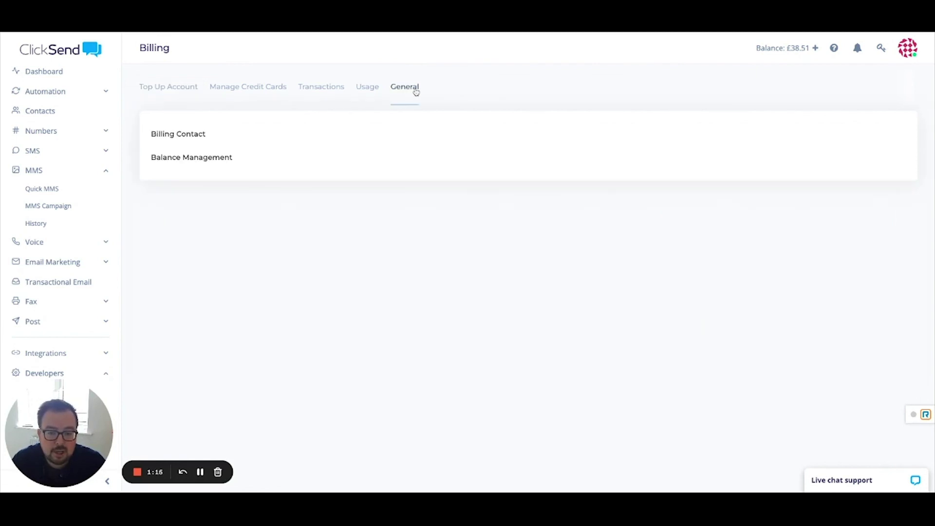
Step: In Balance Management, toggle automatic top-up on and back off, then save with the £0.10 alert
click(215, 157)
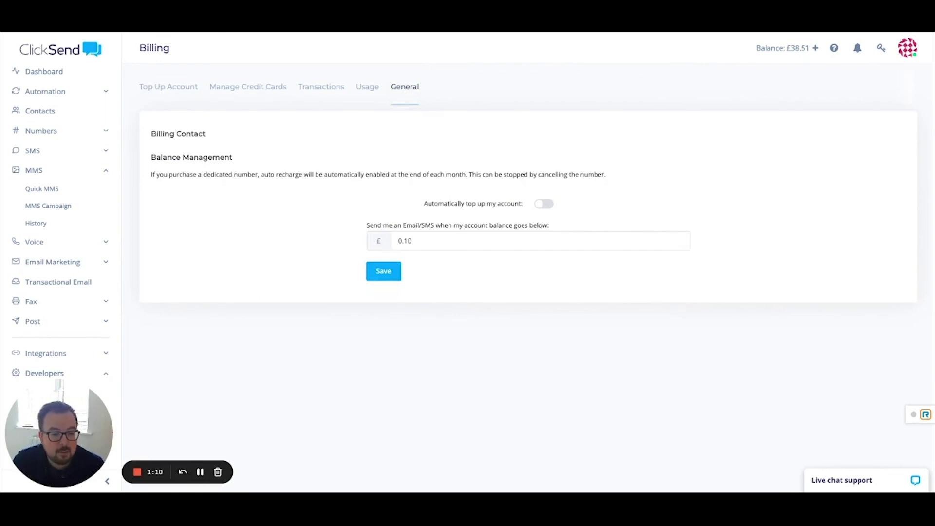
click(544, 206)
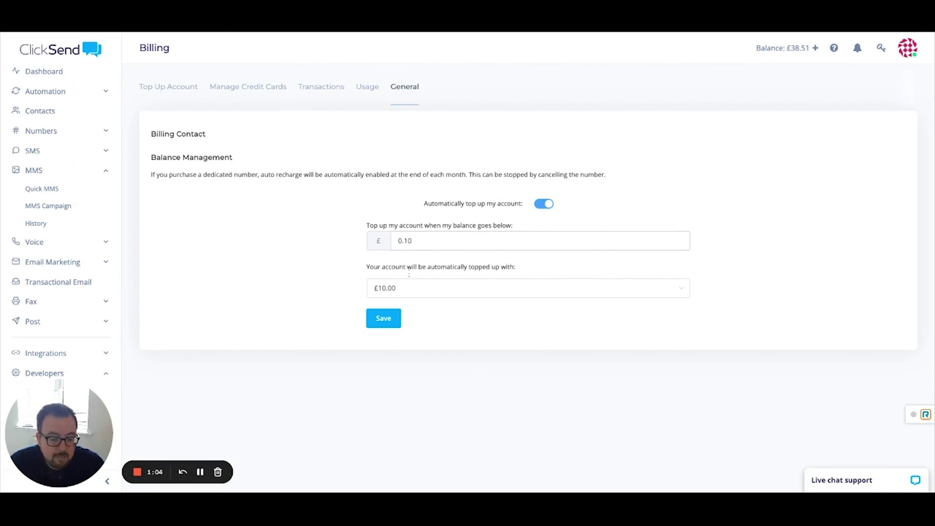
click(543, 205)
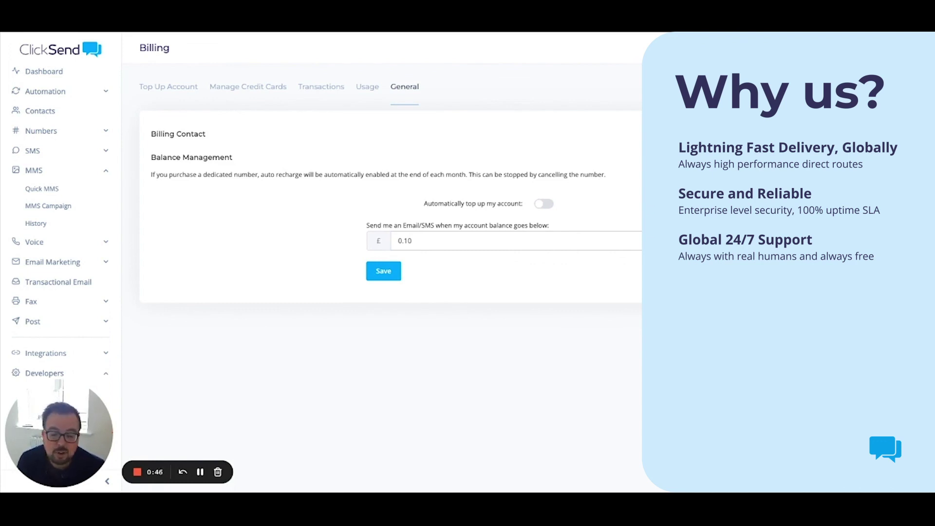
click(382, 274)
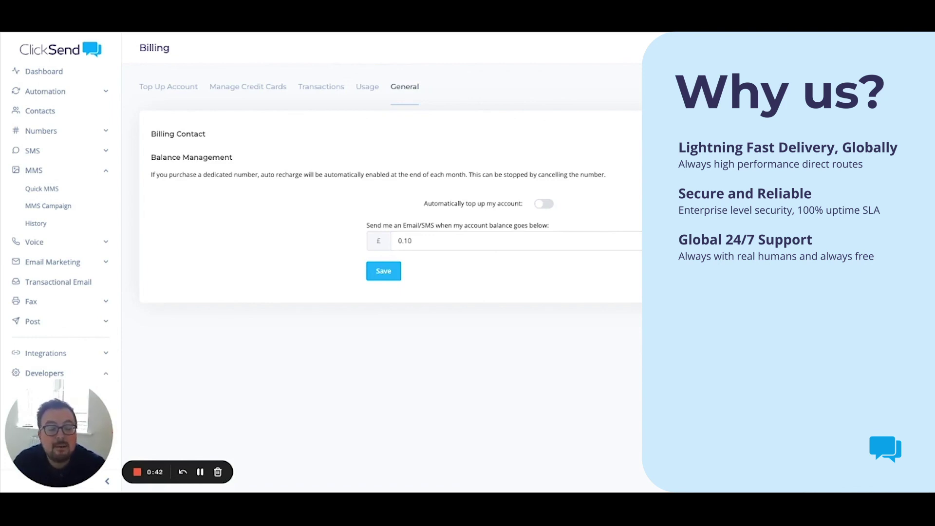